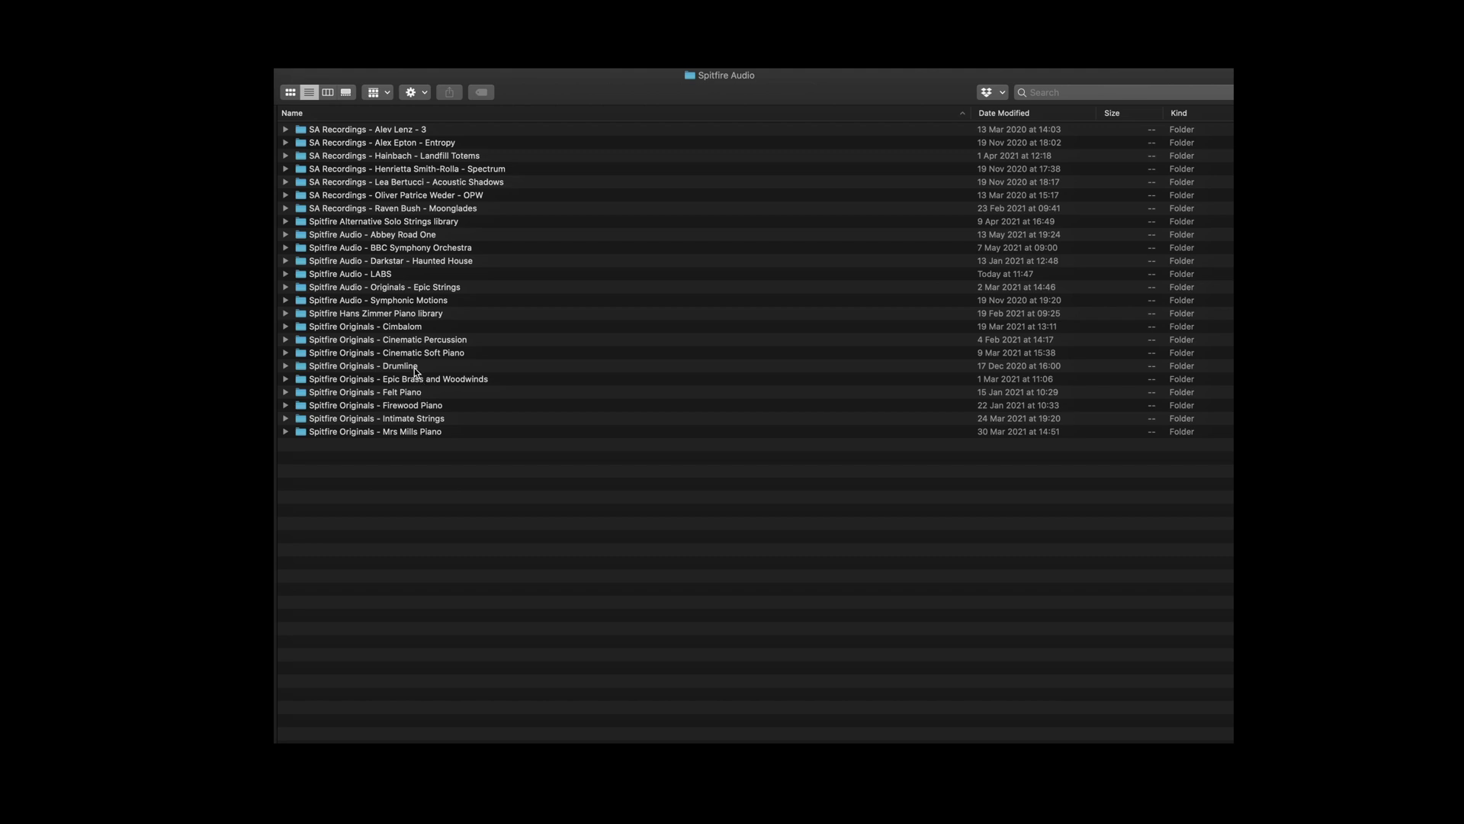
Open the Spitfire Originals - Drumline folder and expand Samples to list its eleven .spitfire files.
{"action": "double_click", "coordinate": [414, 368]}
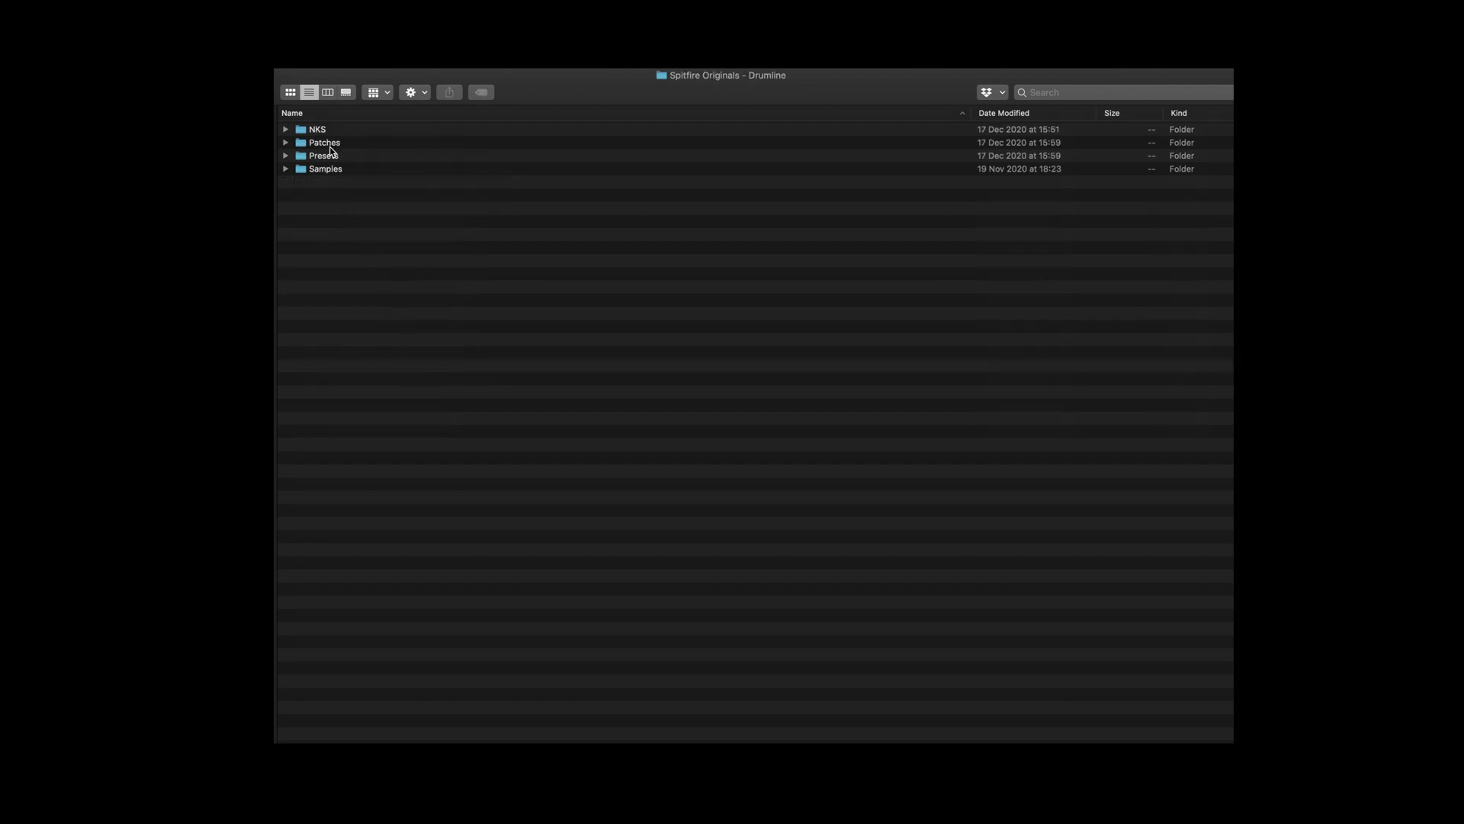
{"action": "left_click", "coordinate": [287, 169]}
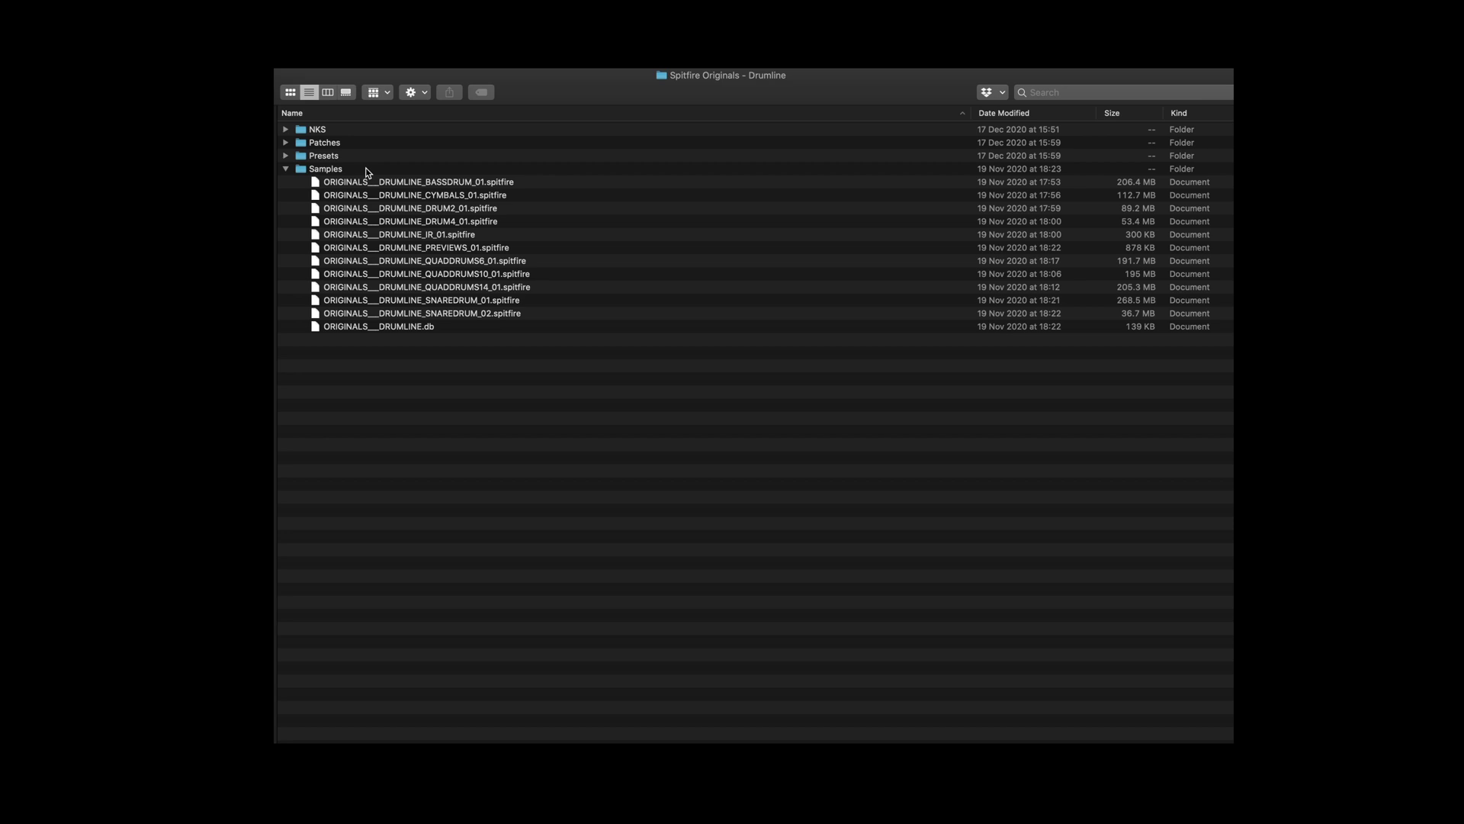
{"action": "key", "text": "super+Up"}
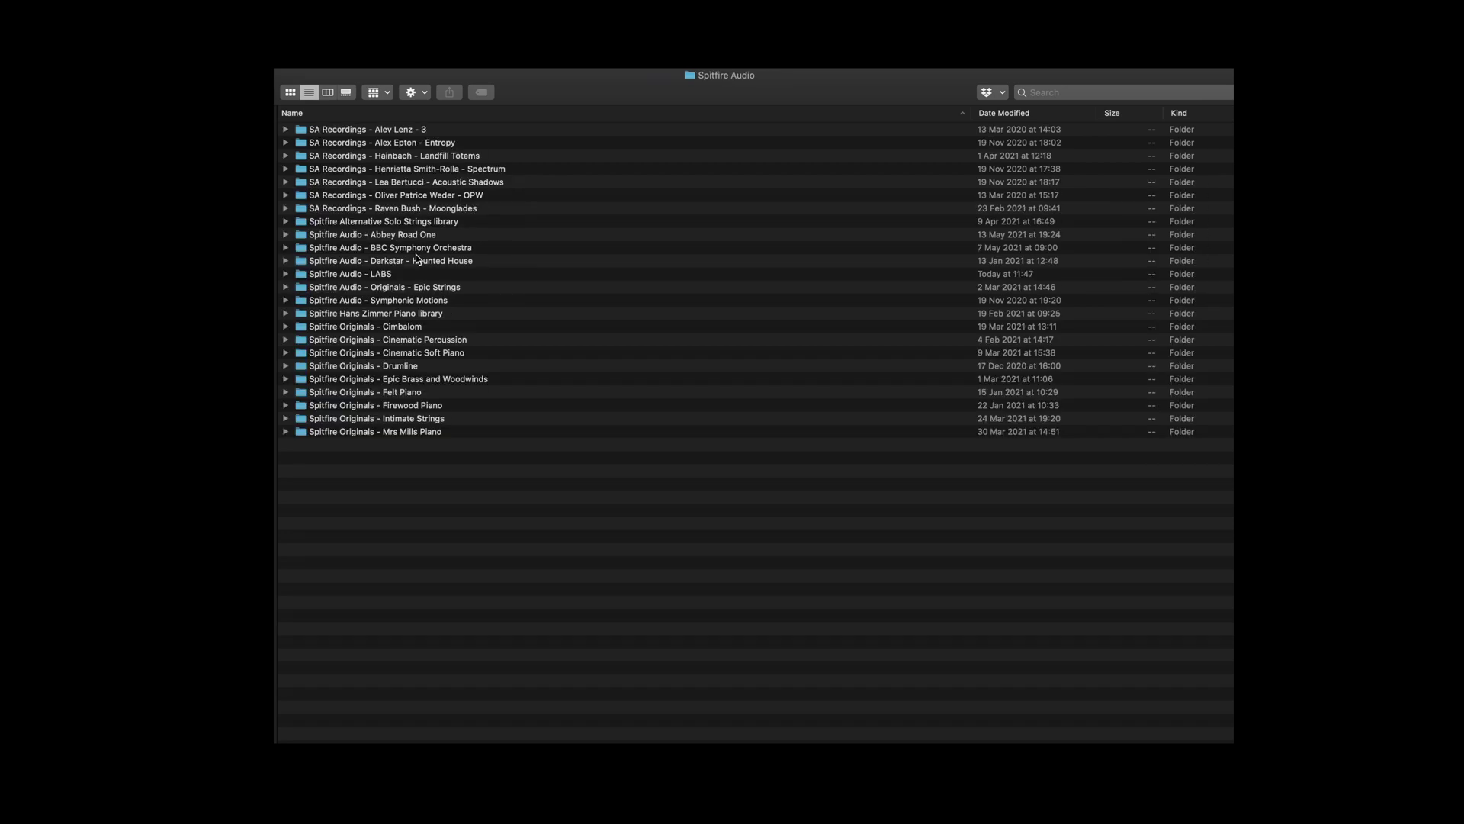
{"action": "double_click", "coordinate": [418, 248]}
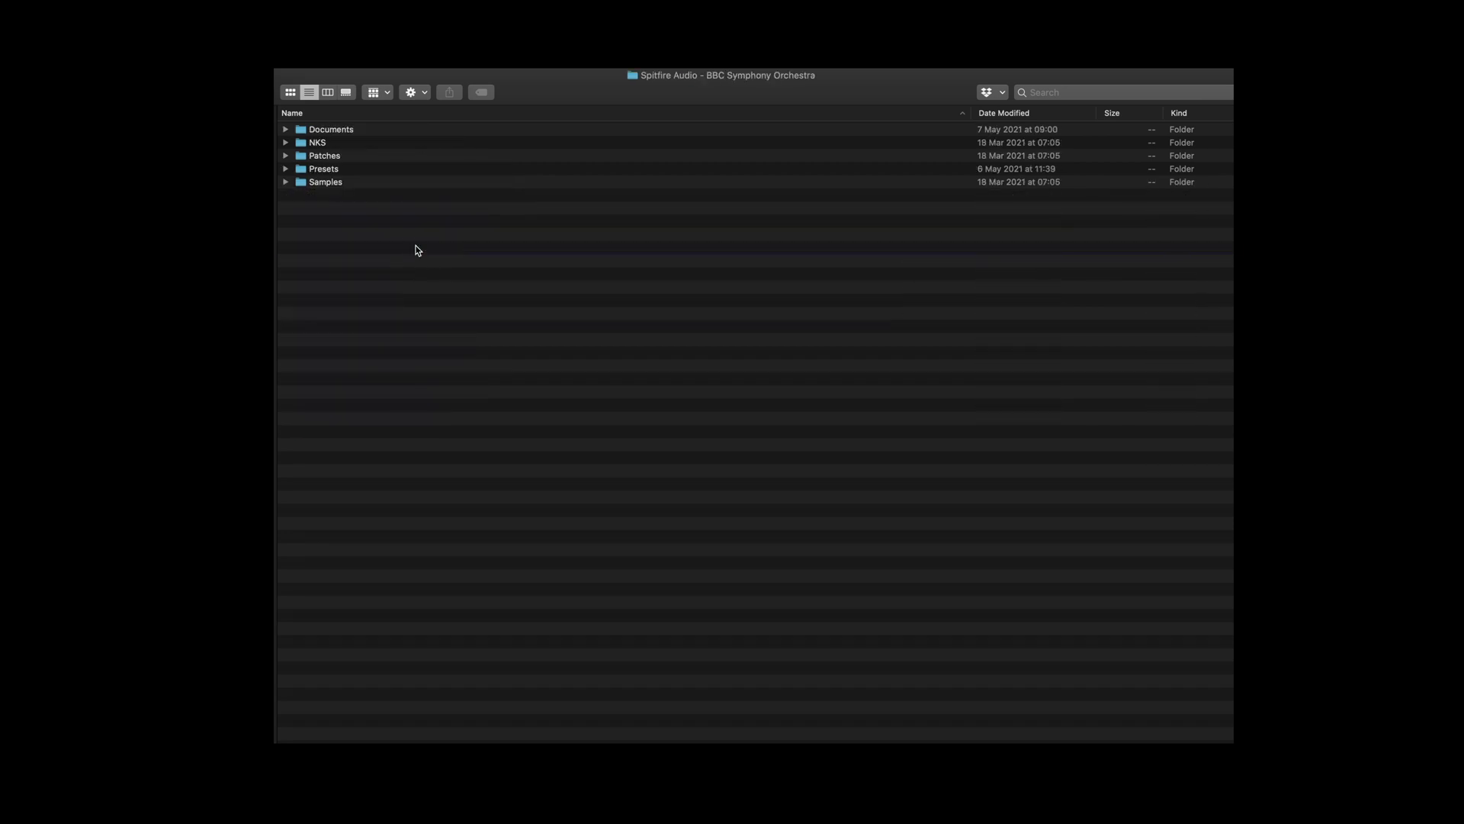
{"action": "double_click", "coordinate": [324, 183]}
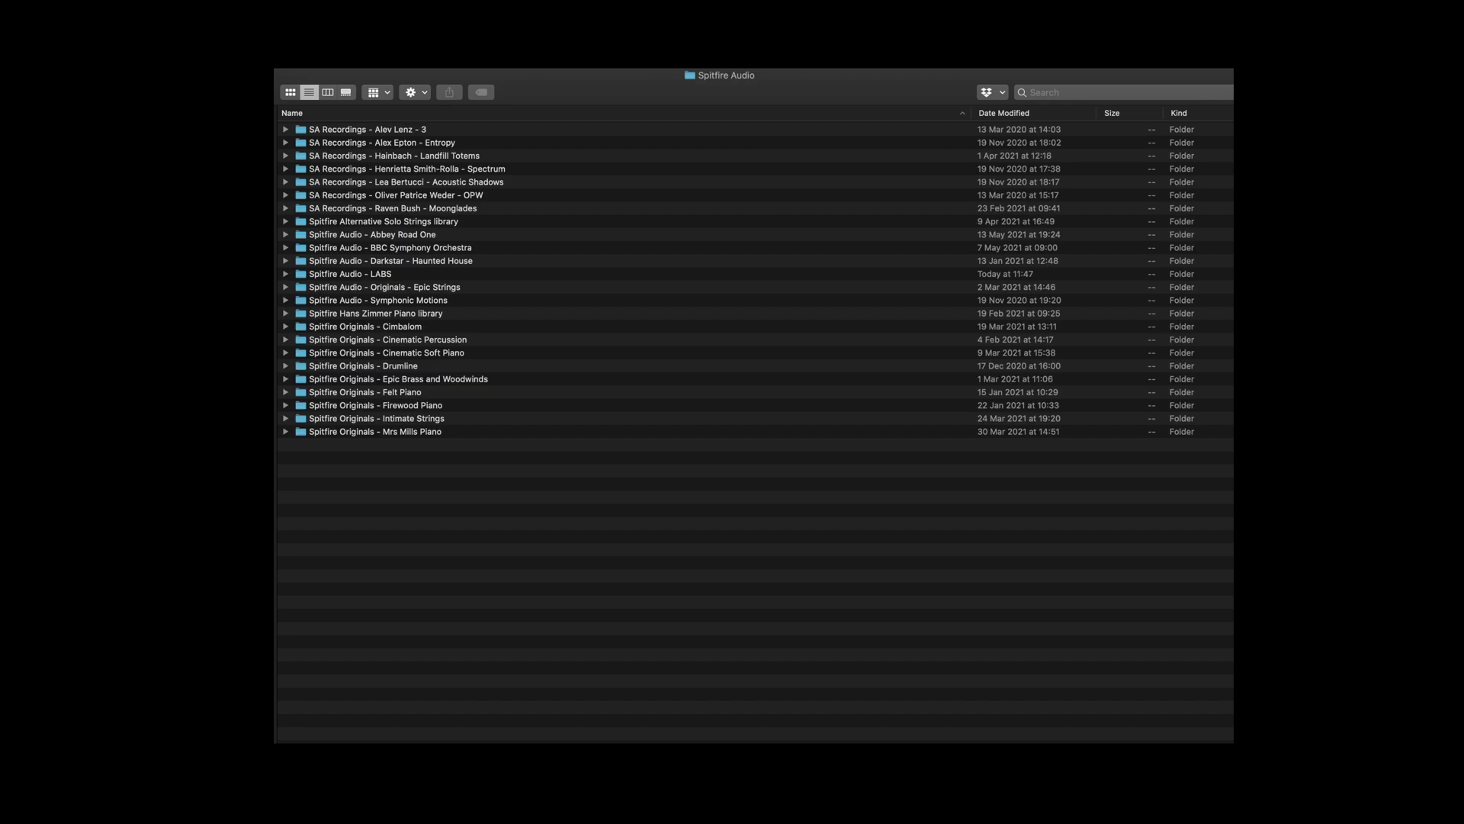
Open the Spitfire Audio - LABS folder in Finder to check what it contains.
{"action": "double_click", "coordinate": [395, 276]}
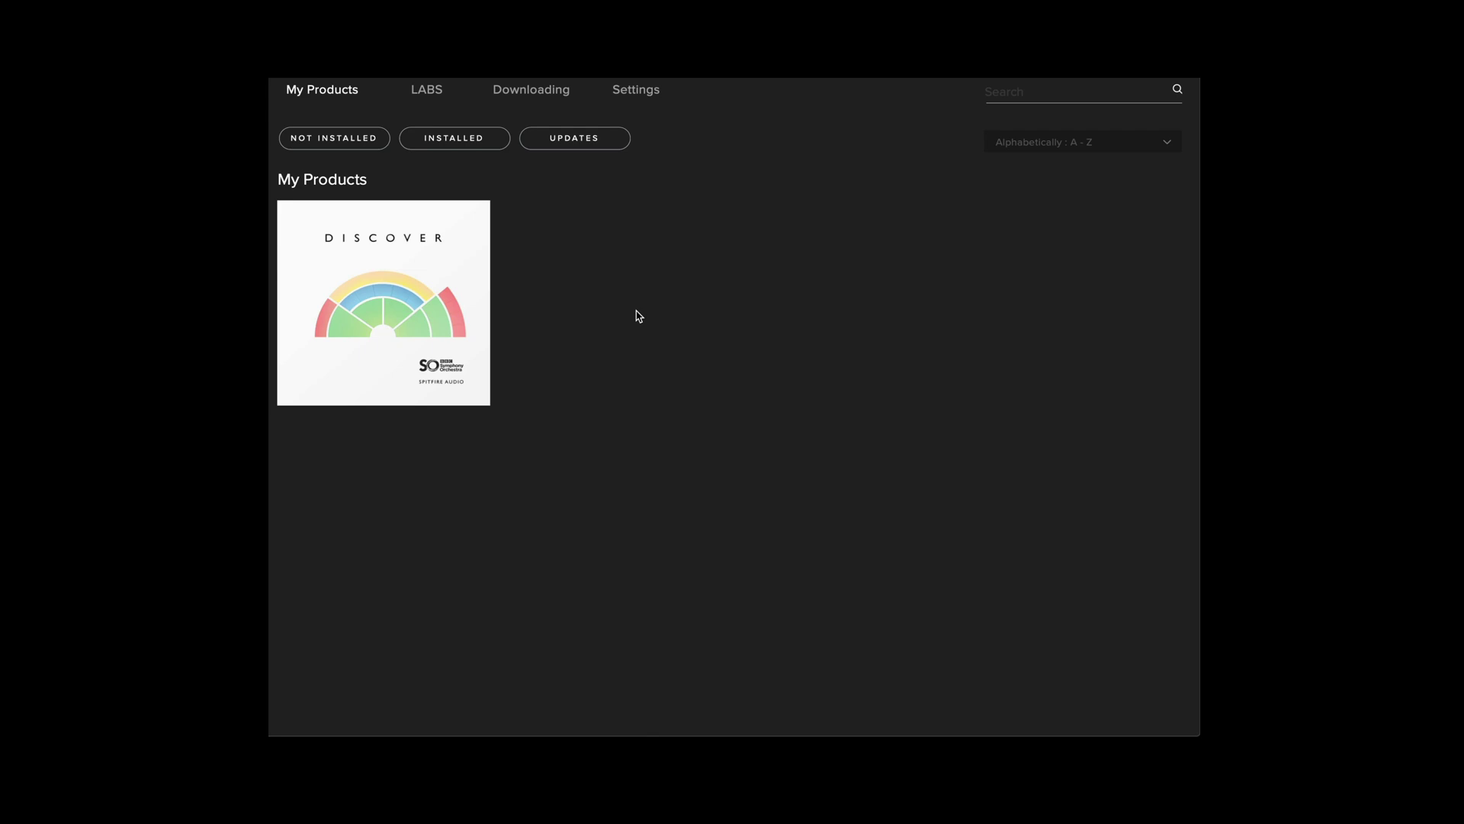
Reset the entire LABS Charango library from its gear menu, then bring up its install dialog.
{"action": "left_click", "coordinate": [437, 93]}
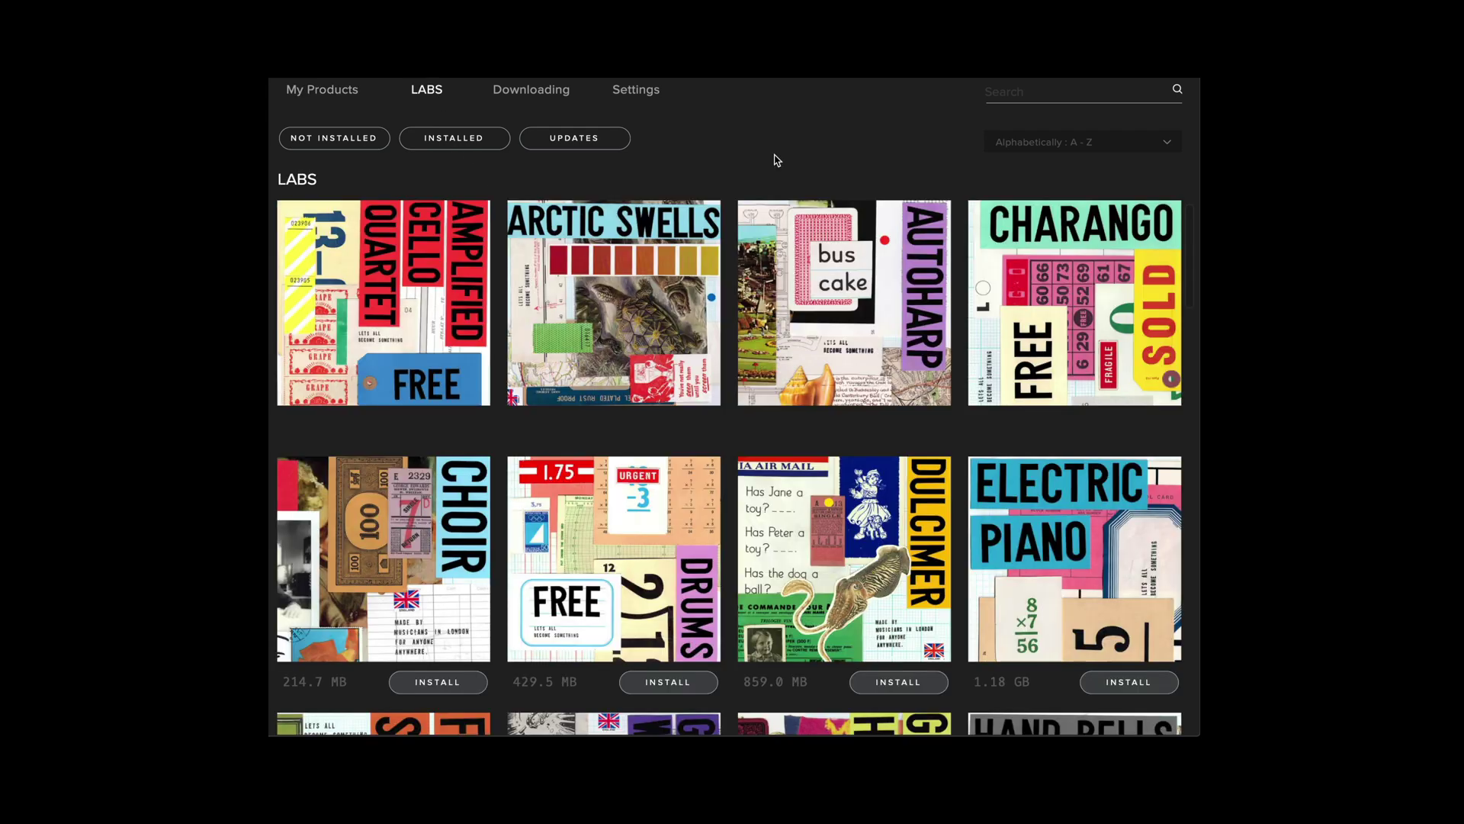
{"action": "left_click", "coordinate": [1056, 277]}
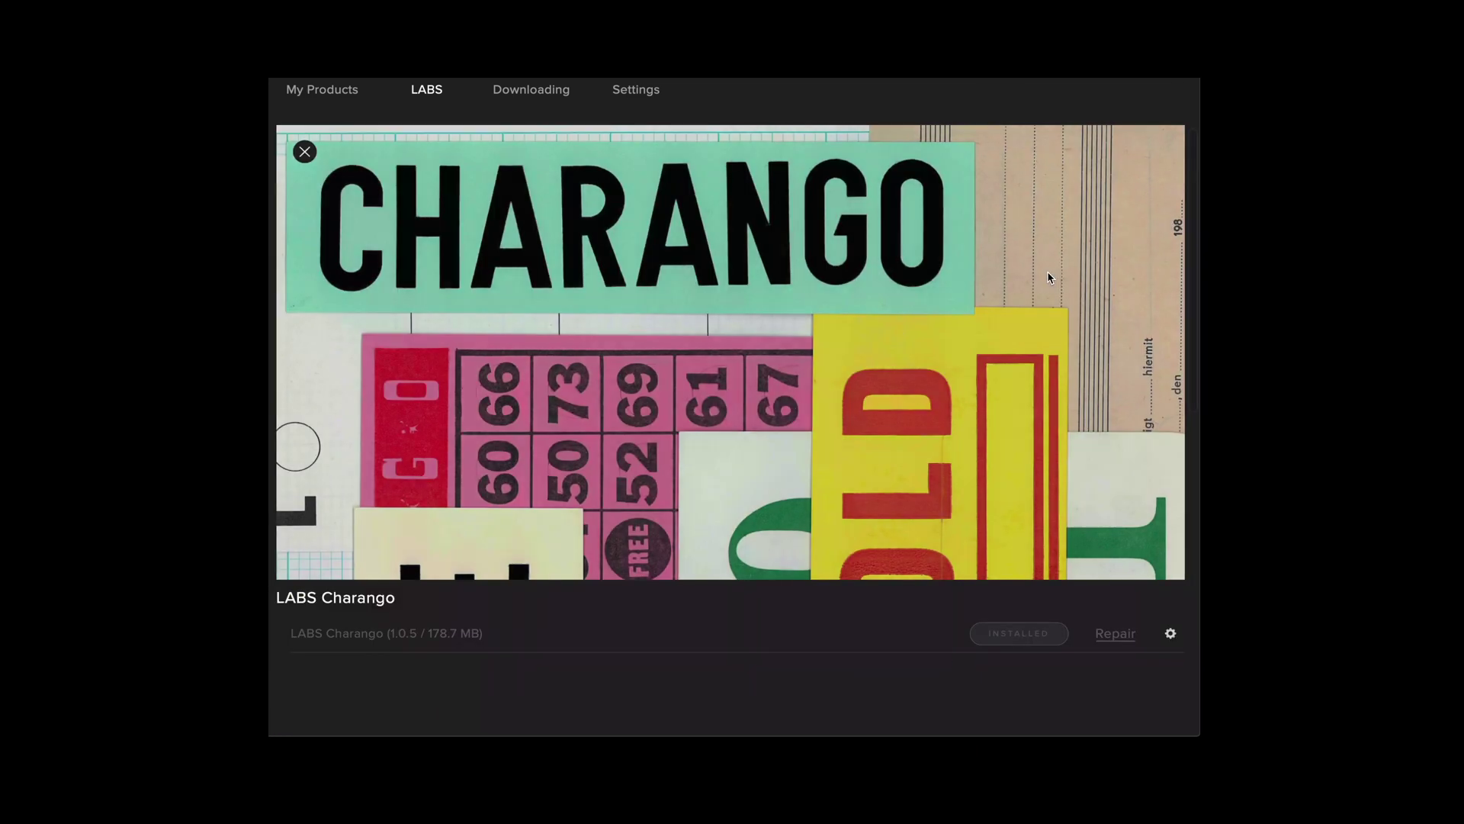
{"action": "left_click", "coordinate": [1172, 634]}
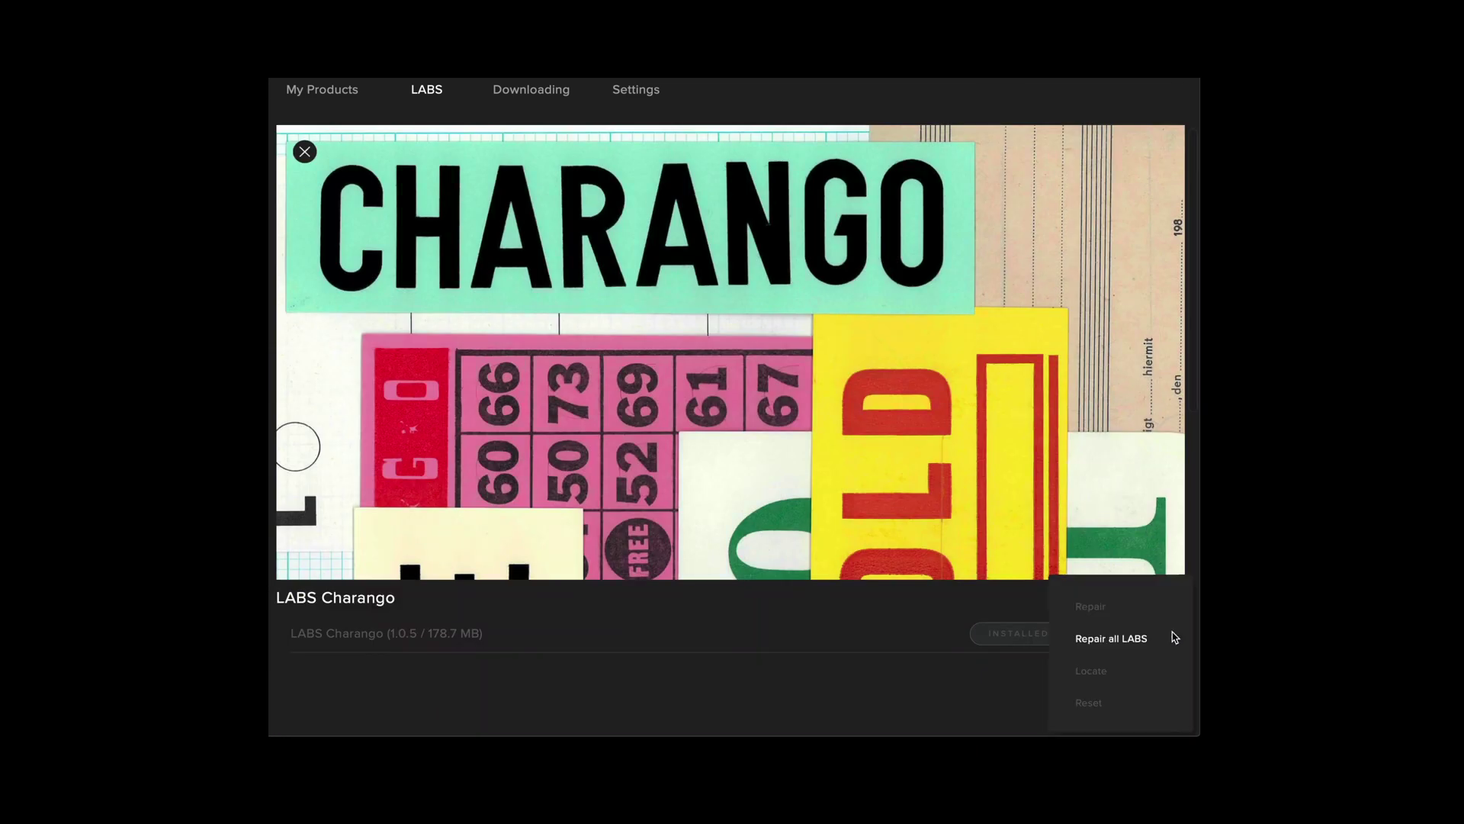
{"action": "left_click", "coordinate": [1093, 703]}
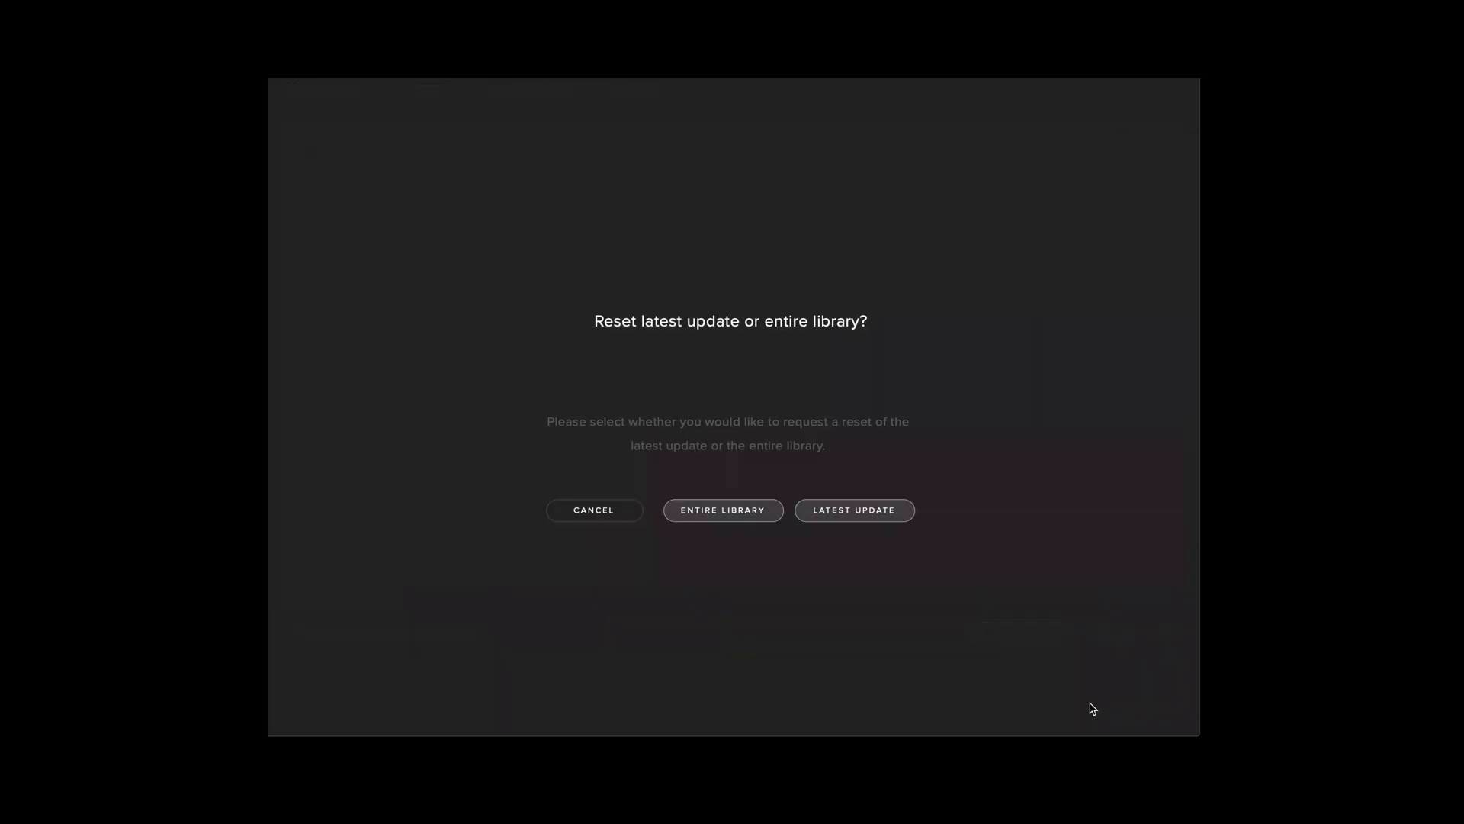
{"action": "left_click", "coordinate": [740, 520]}
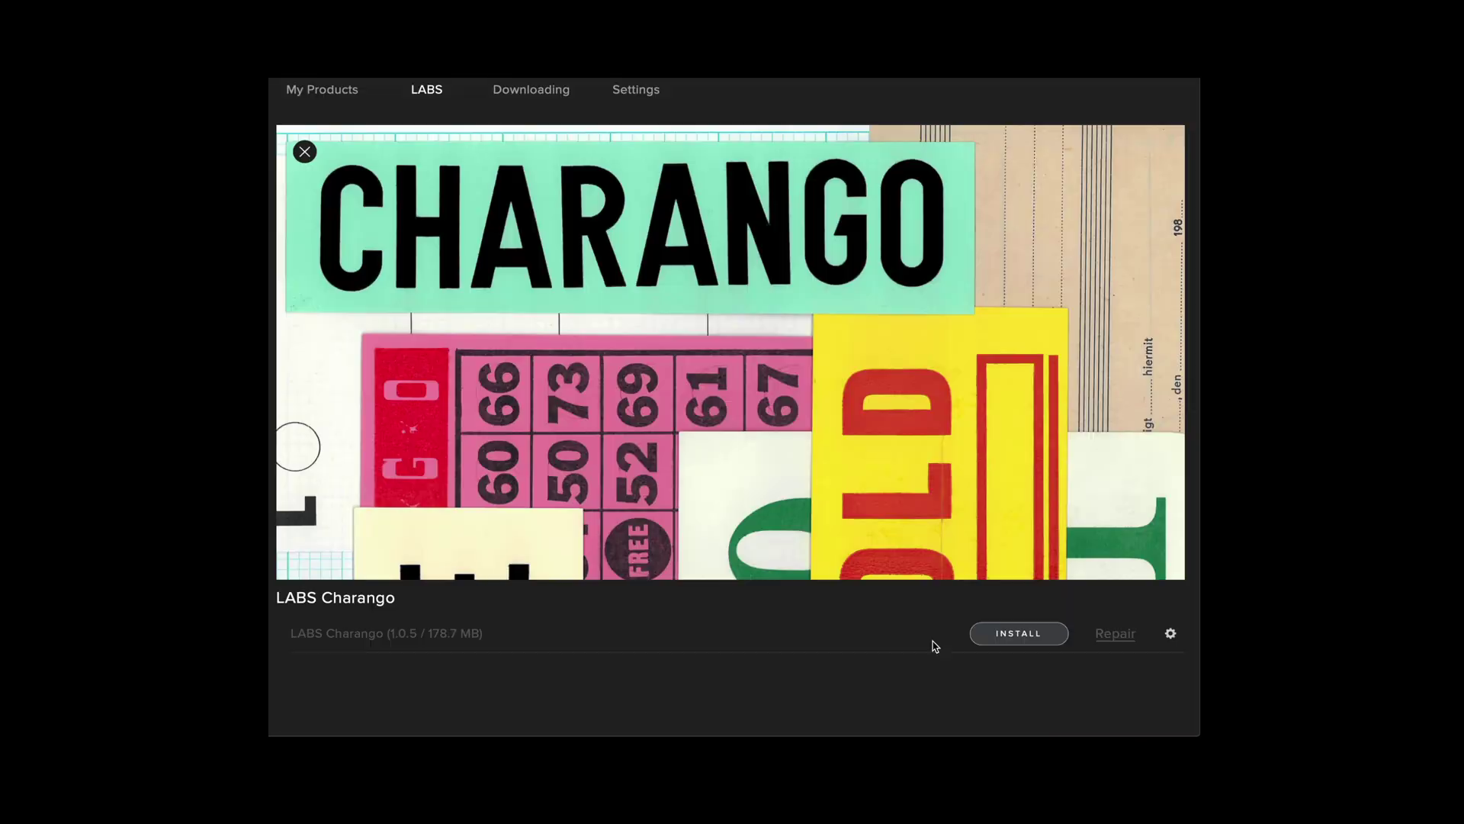
{"action": "left_click", "coordinate": [1027, 642]}
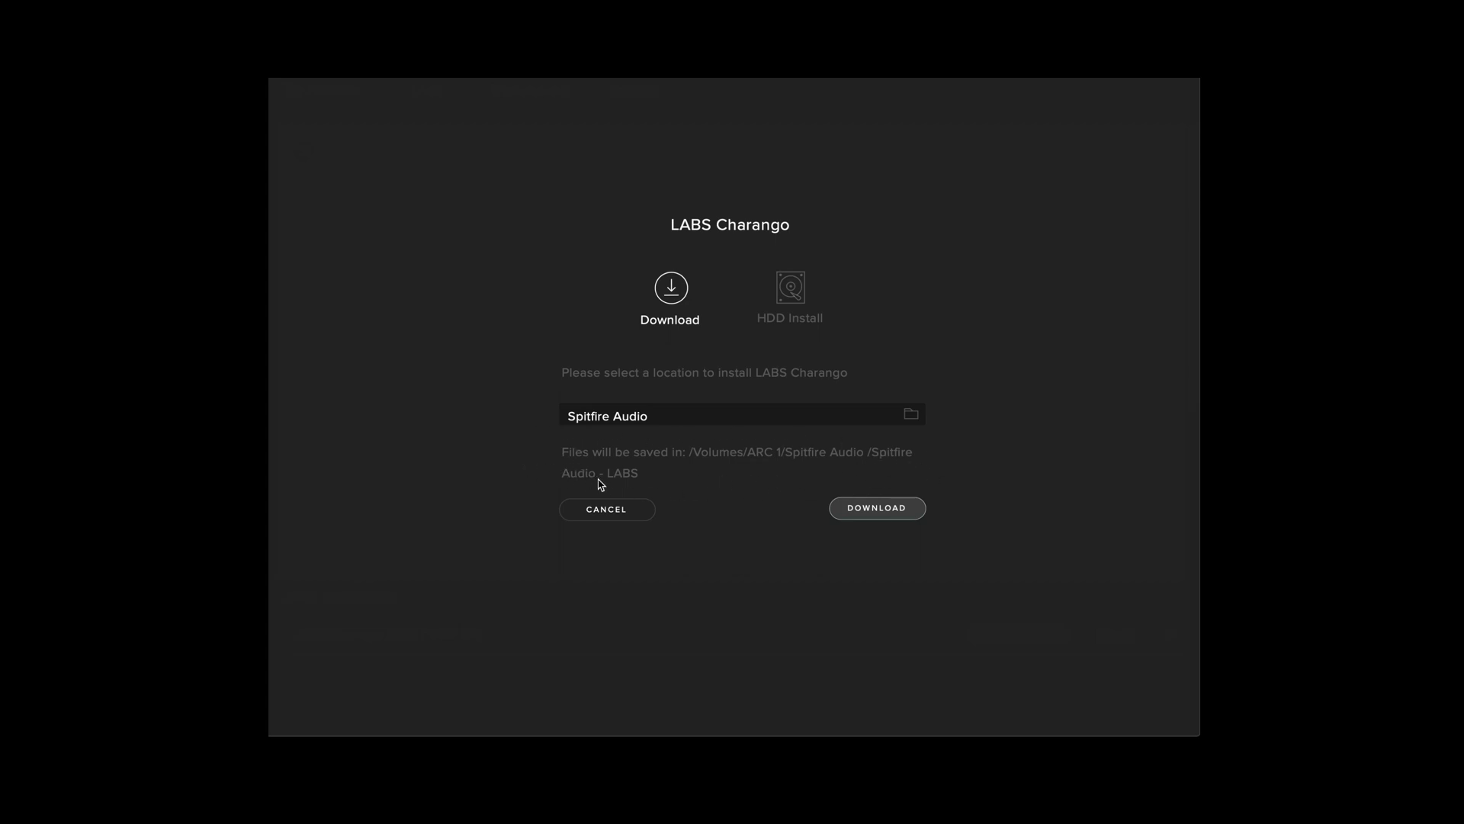
Open the Charango install-location browser without choosing a folder, then cancel the installation.
{"action": "left_click", "coordinate": [911, 415]}
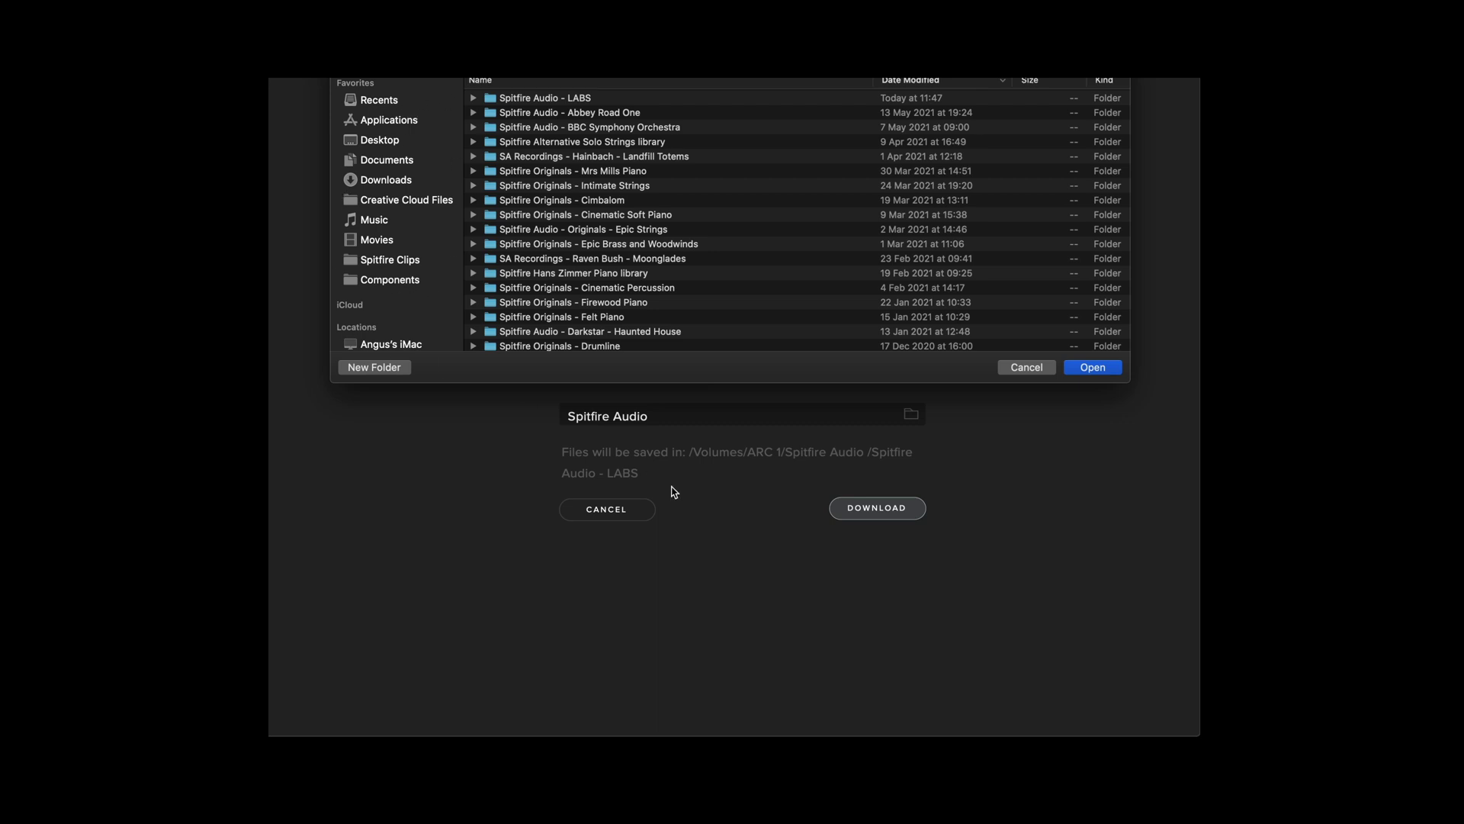
{"action": "left_click", "coordinate": [1022, 367]}
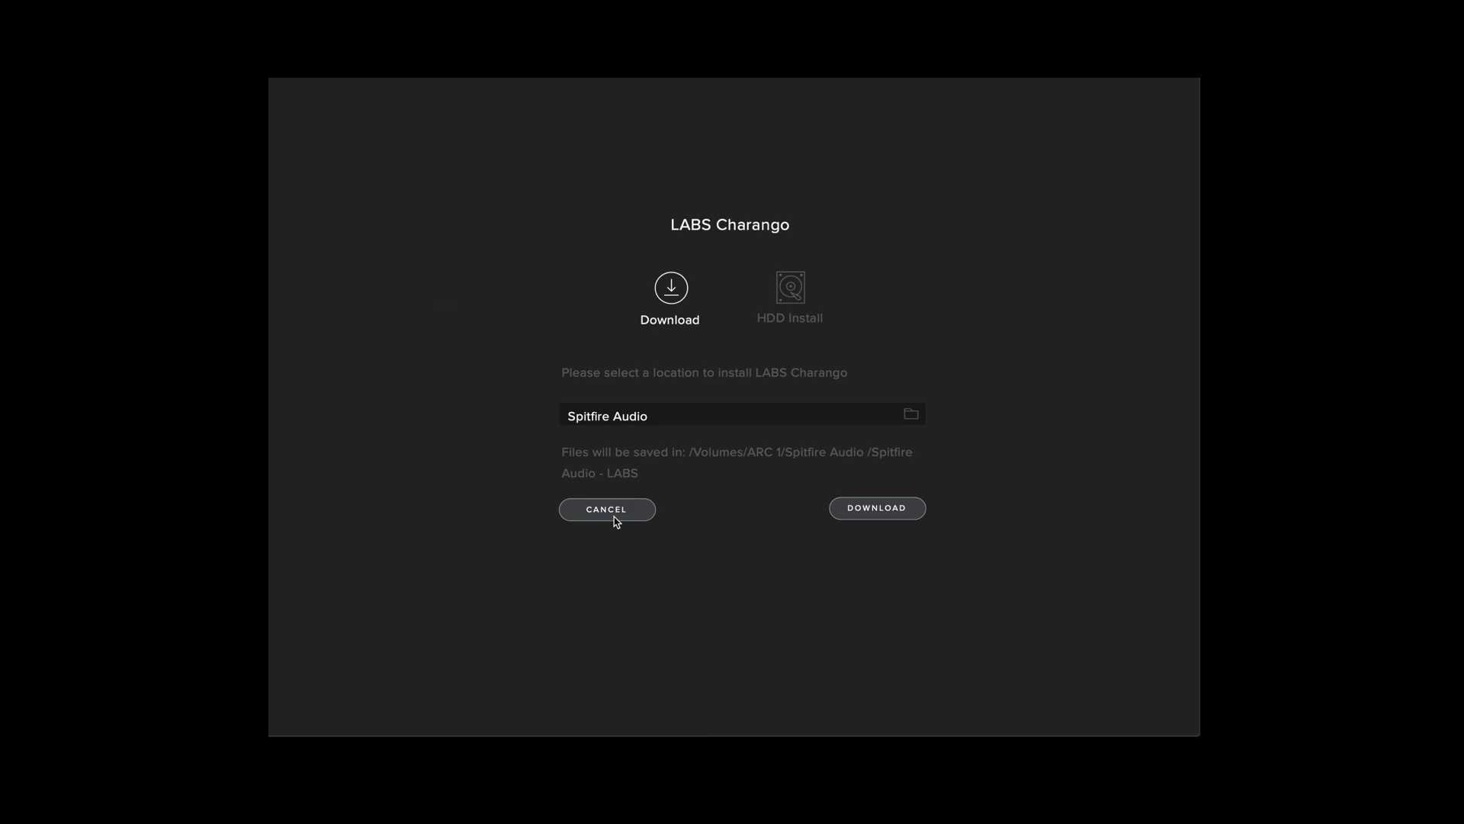
{"action": "left_click", "coordinate": [615, 519]}
Set the app's Default Content Path to /Volumes/ARC 1/Spitfire Audio in Settings.
{"action": "left_click", "coordinate": [632, 96]}
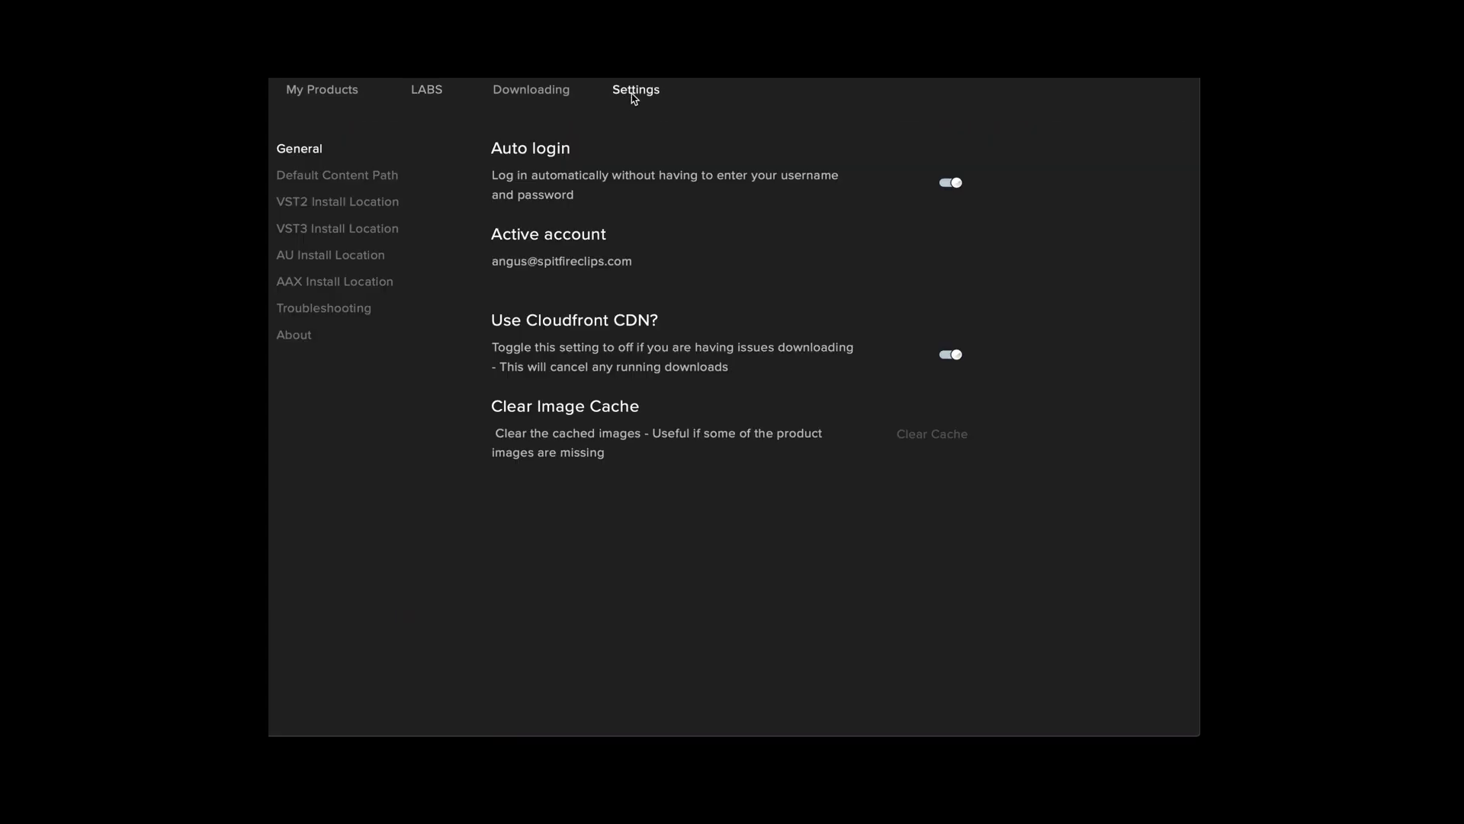
{"action": "left_click", "coordinate": [363, 178]}
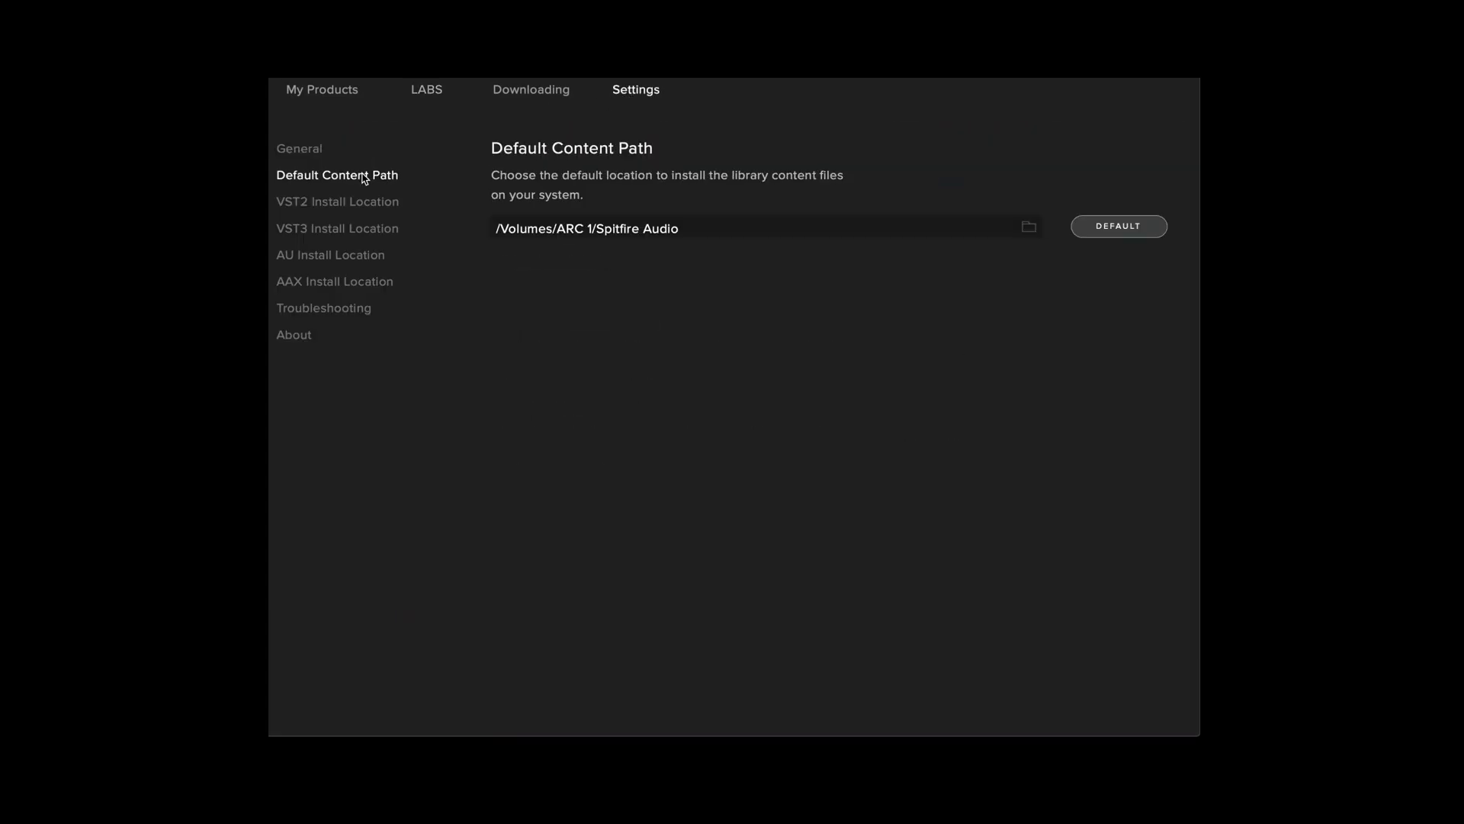
{"action": "left_click", "coordinate": [811, 238]}
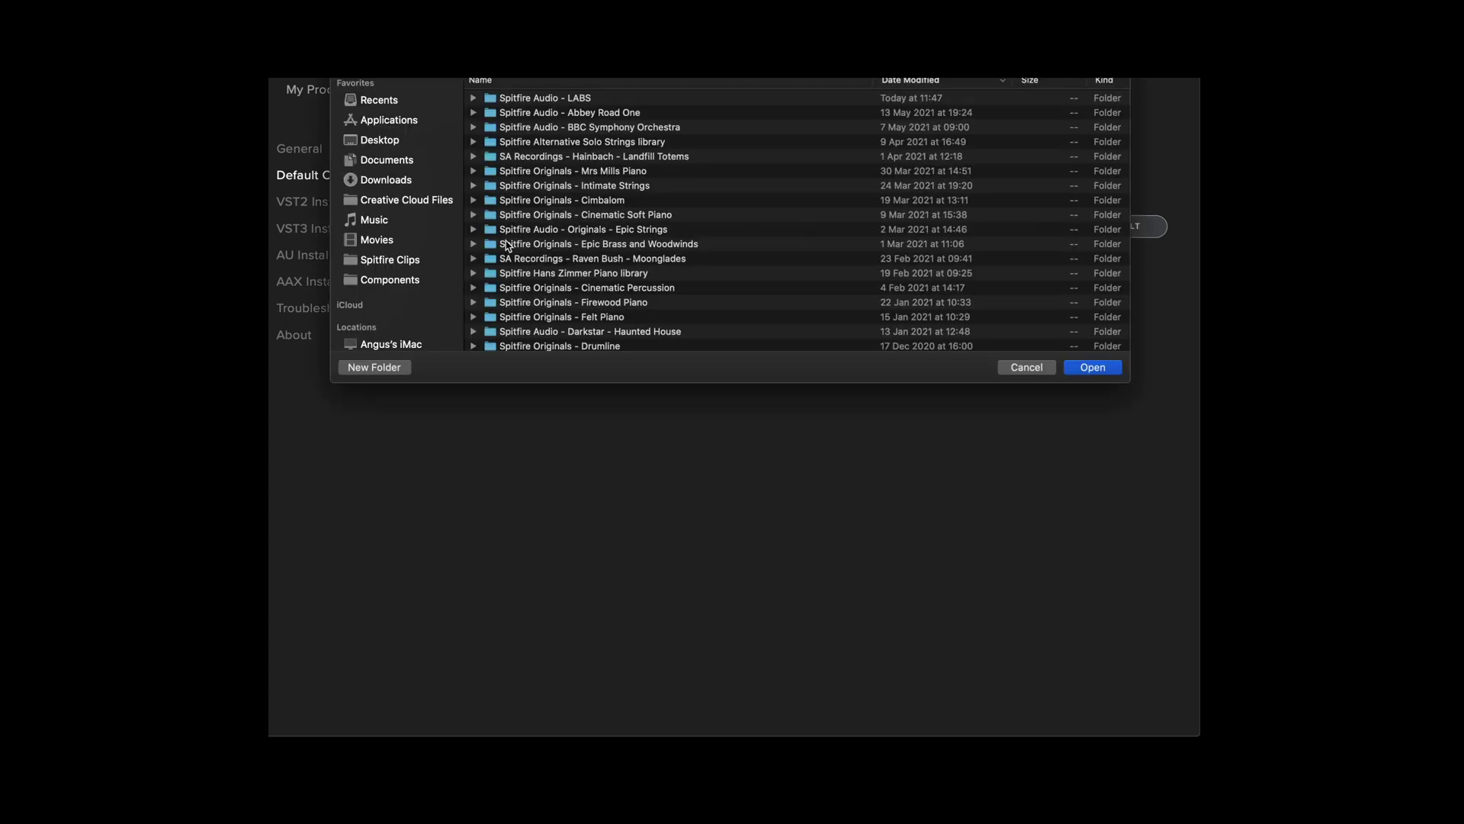
{"action": "scroll", "coordinate": [389, 328], "scroll_direction": "down", "scroll_amount": 3}
{"action": "left_click", "coordinate": [375, 322]}
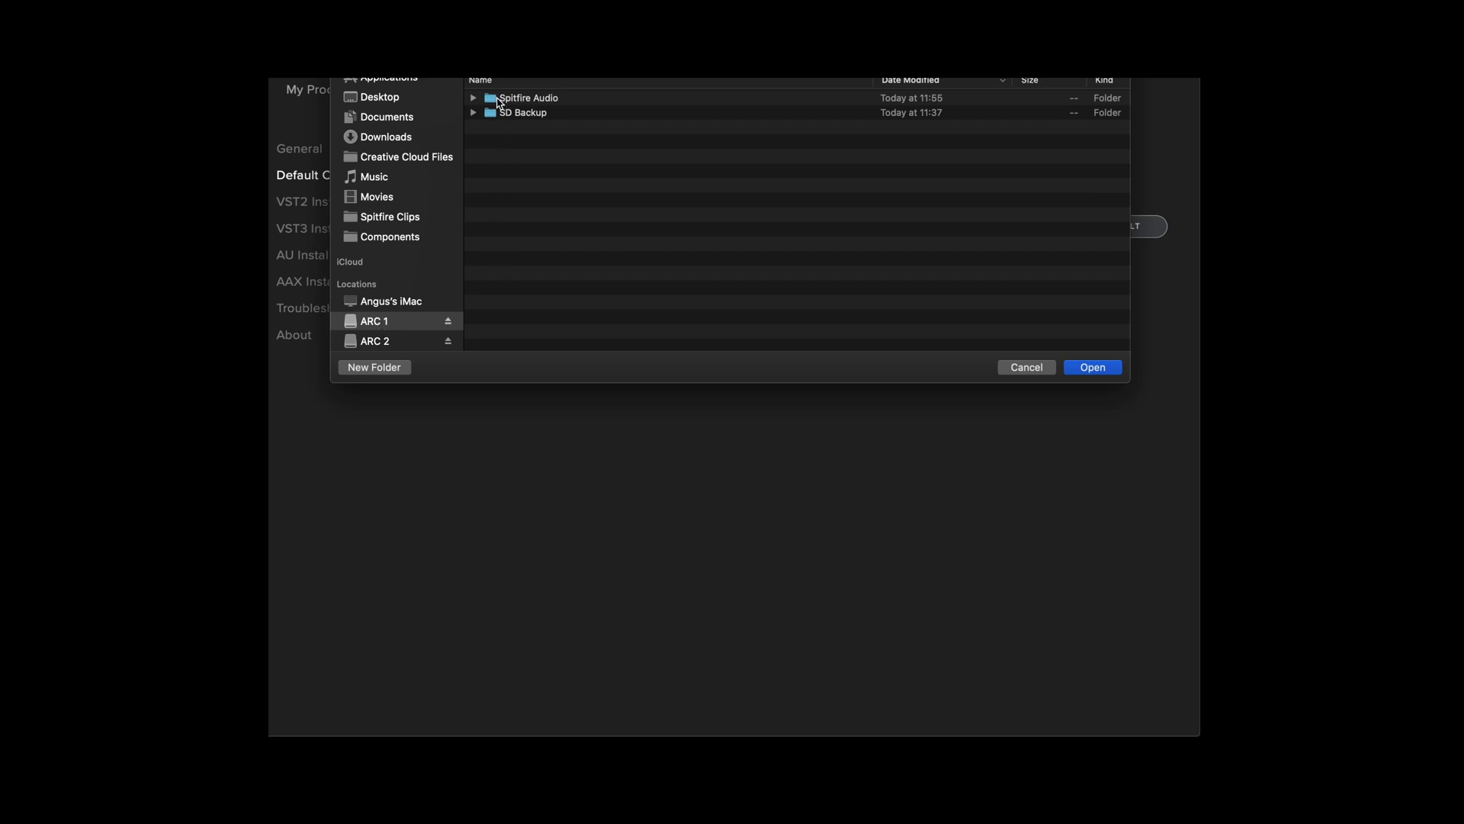
{"action": "left_click", "coordinate": [537, 102]}
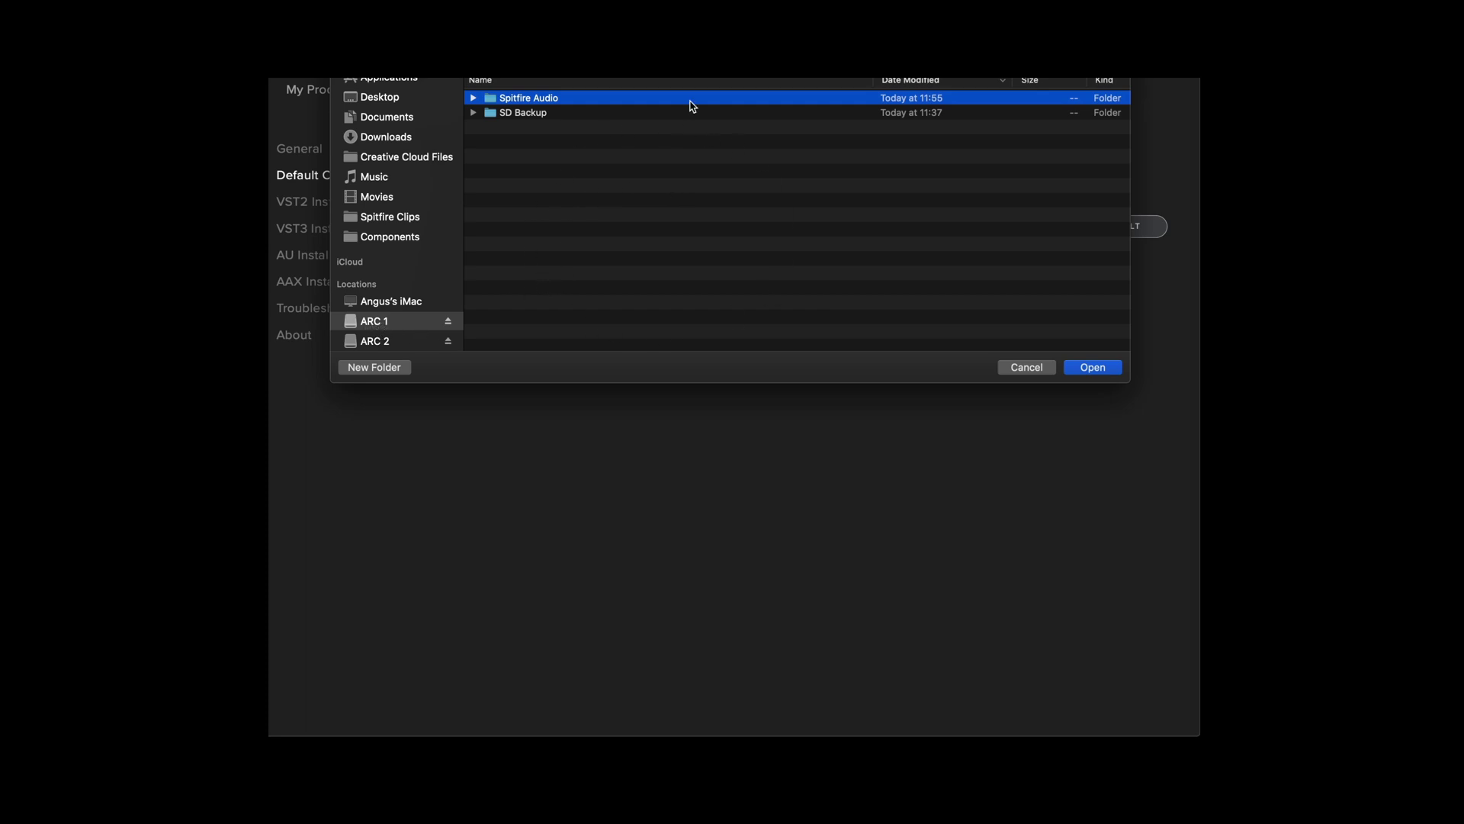
{"action": "left_click", "coordinate": [1093, 368]}
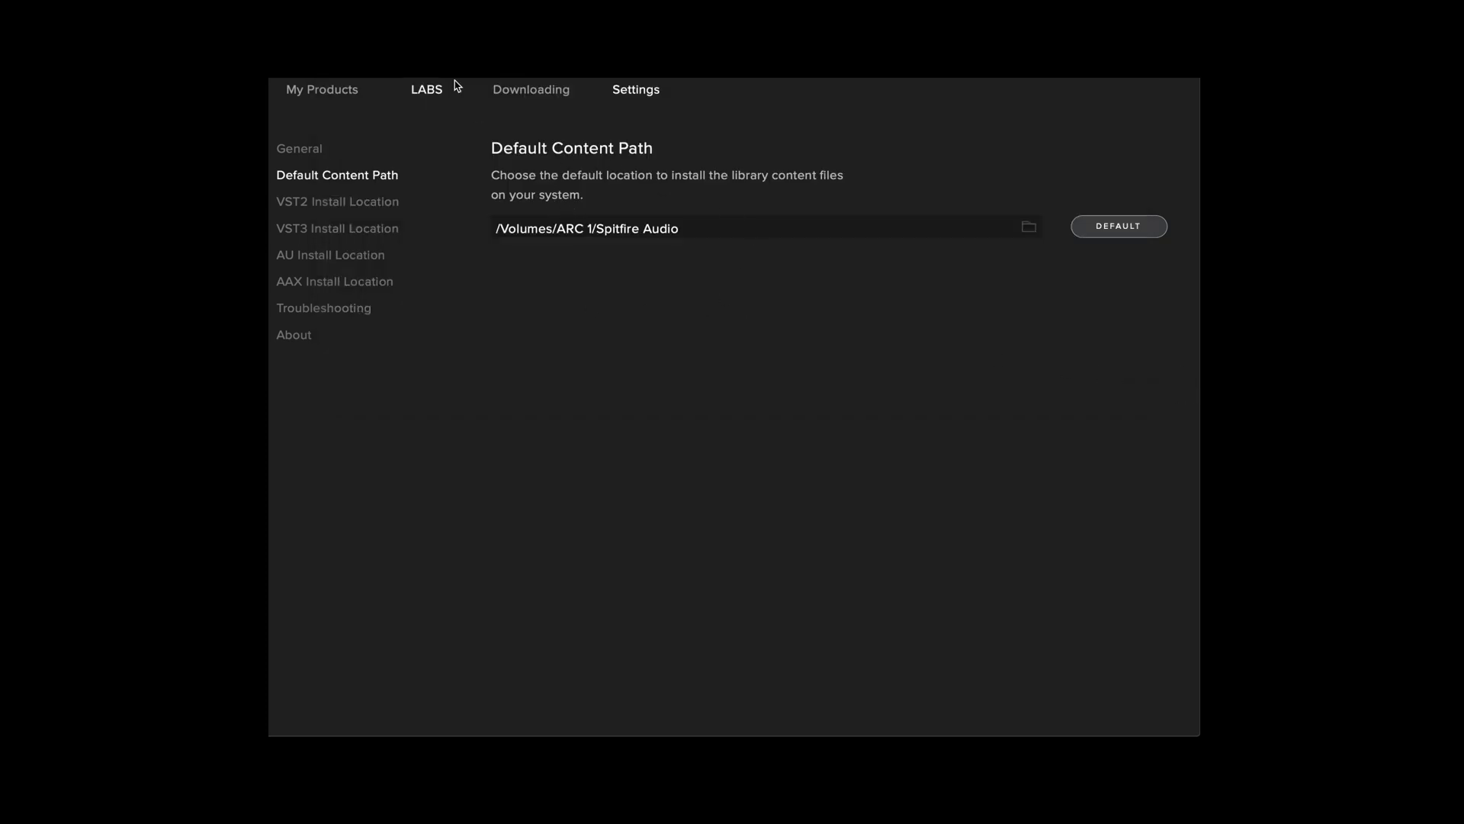
Reinstall LABS Charango from the LABS collection, downloading it to the new ARC 1 location.
{"action": "left_click", "coordinate": [429, 93]}
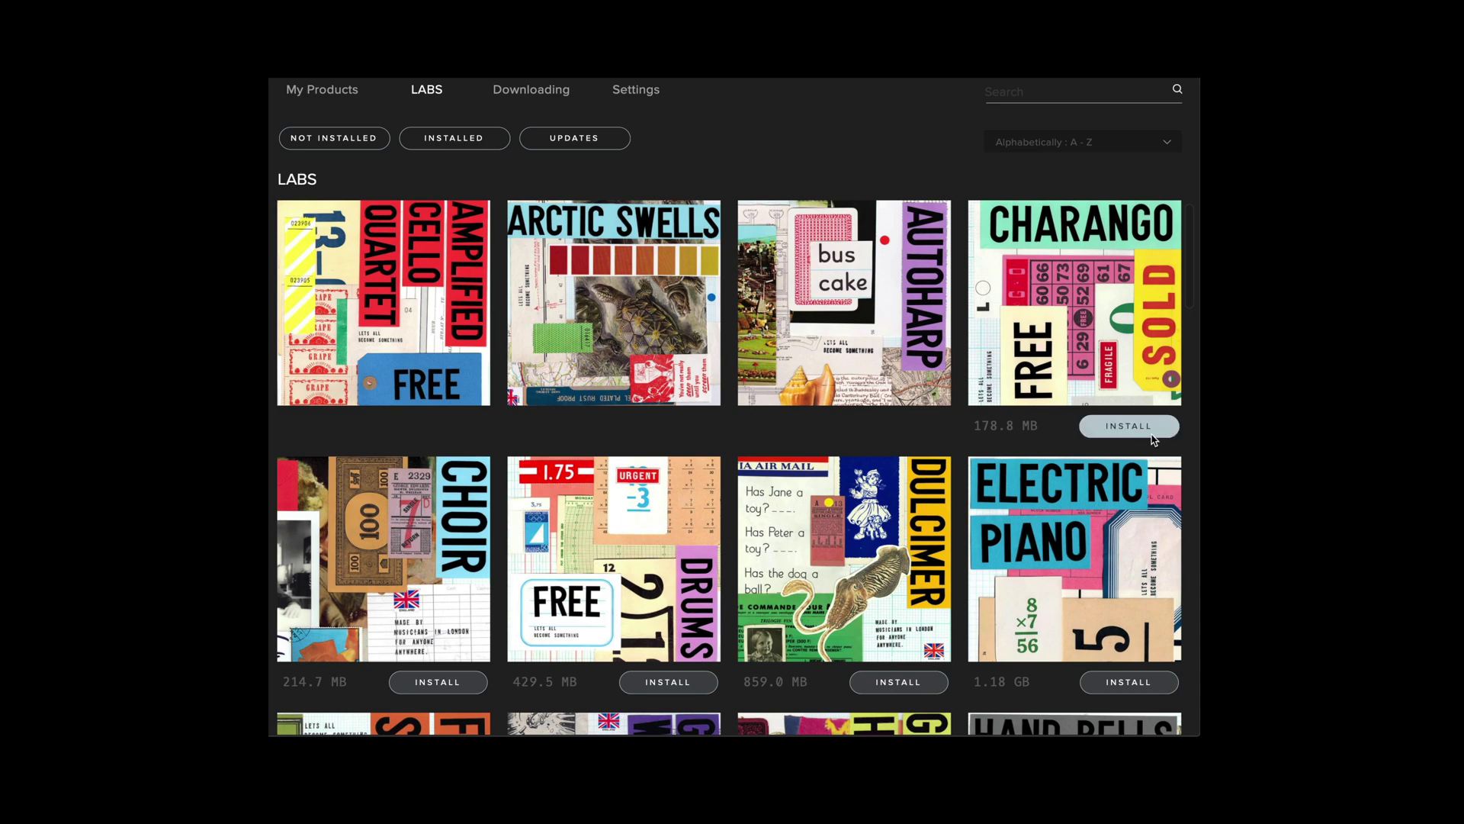
{"action": "left_click", "coordinate": [1144, 433]}
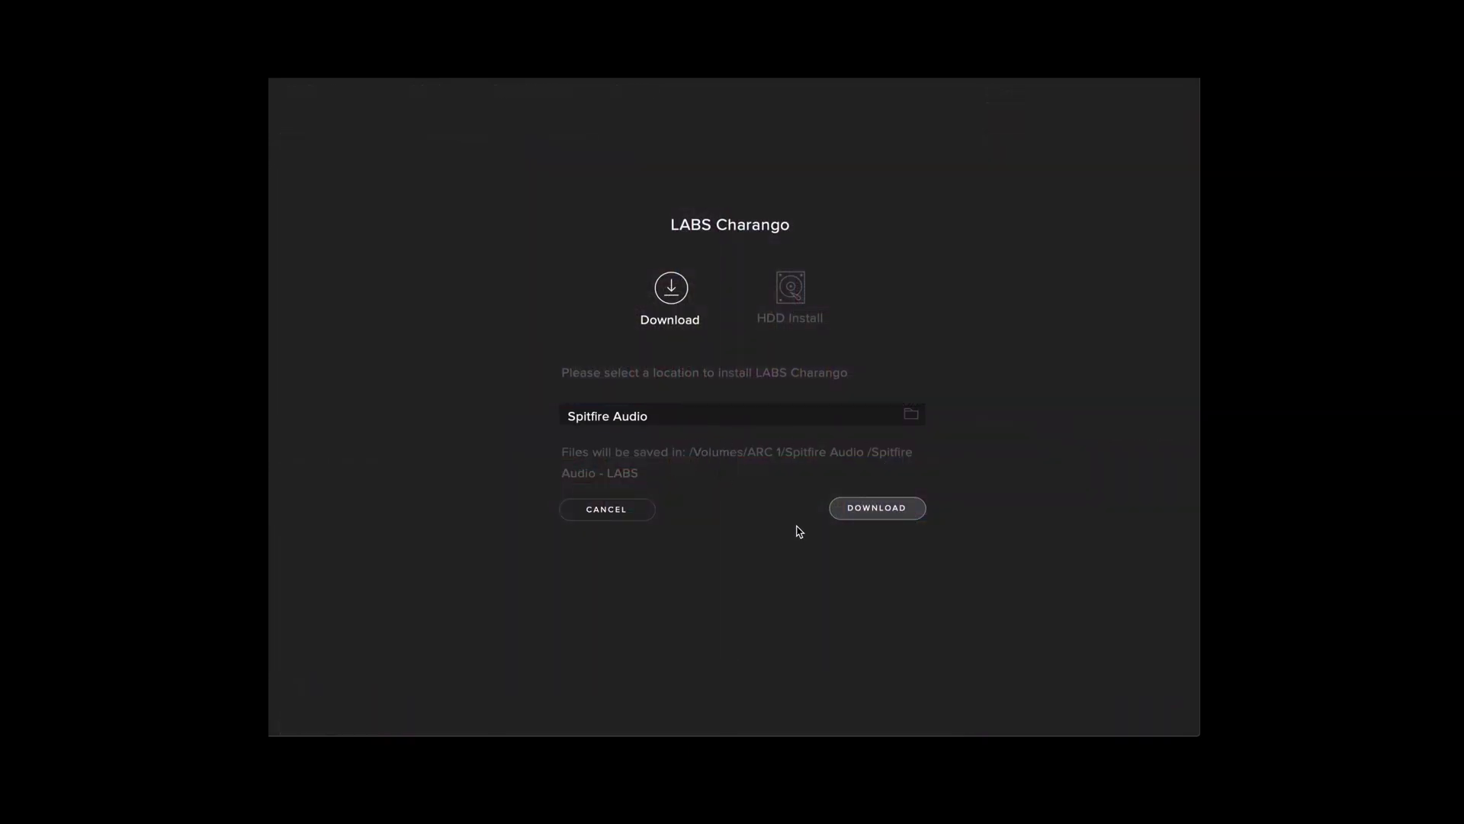
{"action": "left_click", "coordinate": [893, 509]}
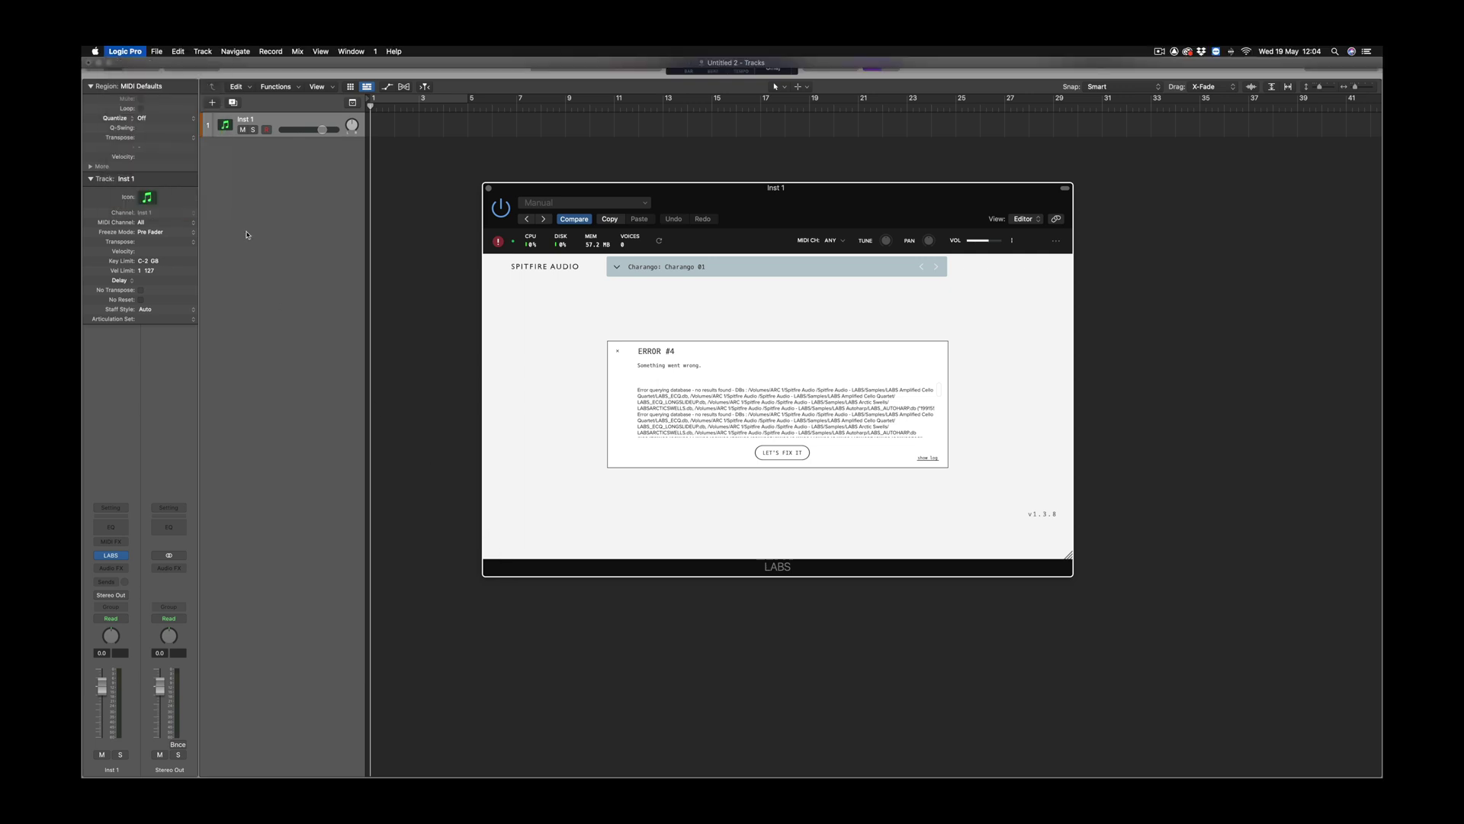
Close the Error #4 window and load Charango 01 on a new LABS instrument track, testing a note.
{"action": "key", "text": "super+w"}
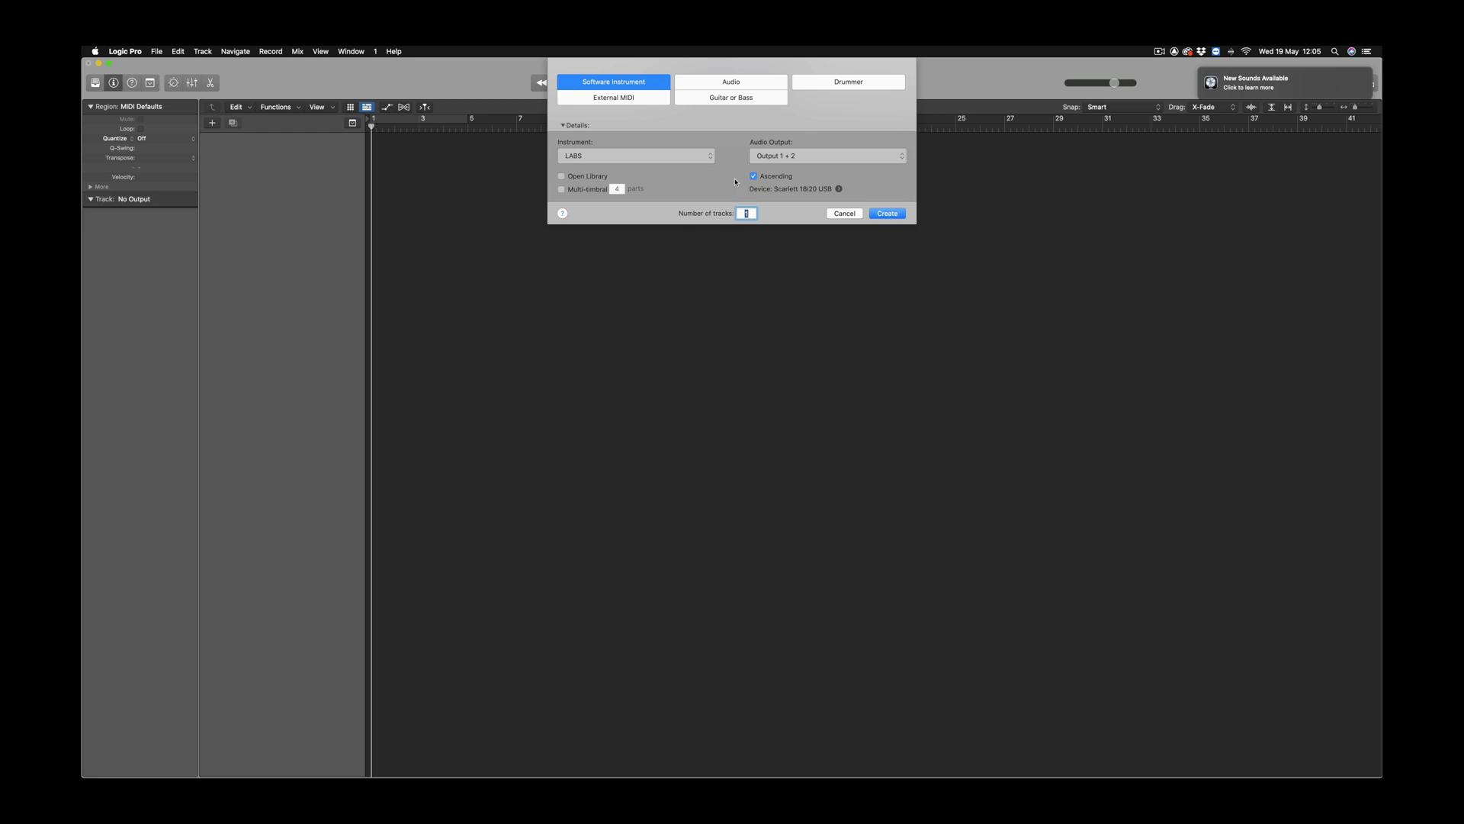
{"action": "left_click", "coordinate": [888, 213]}
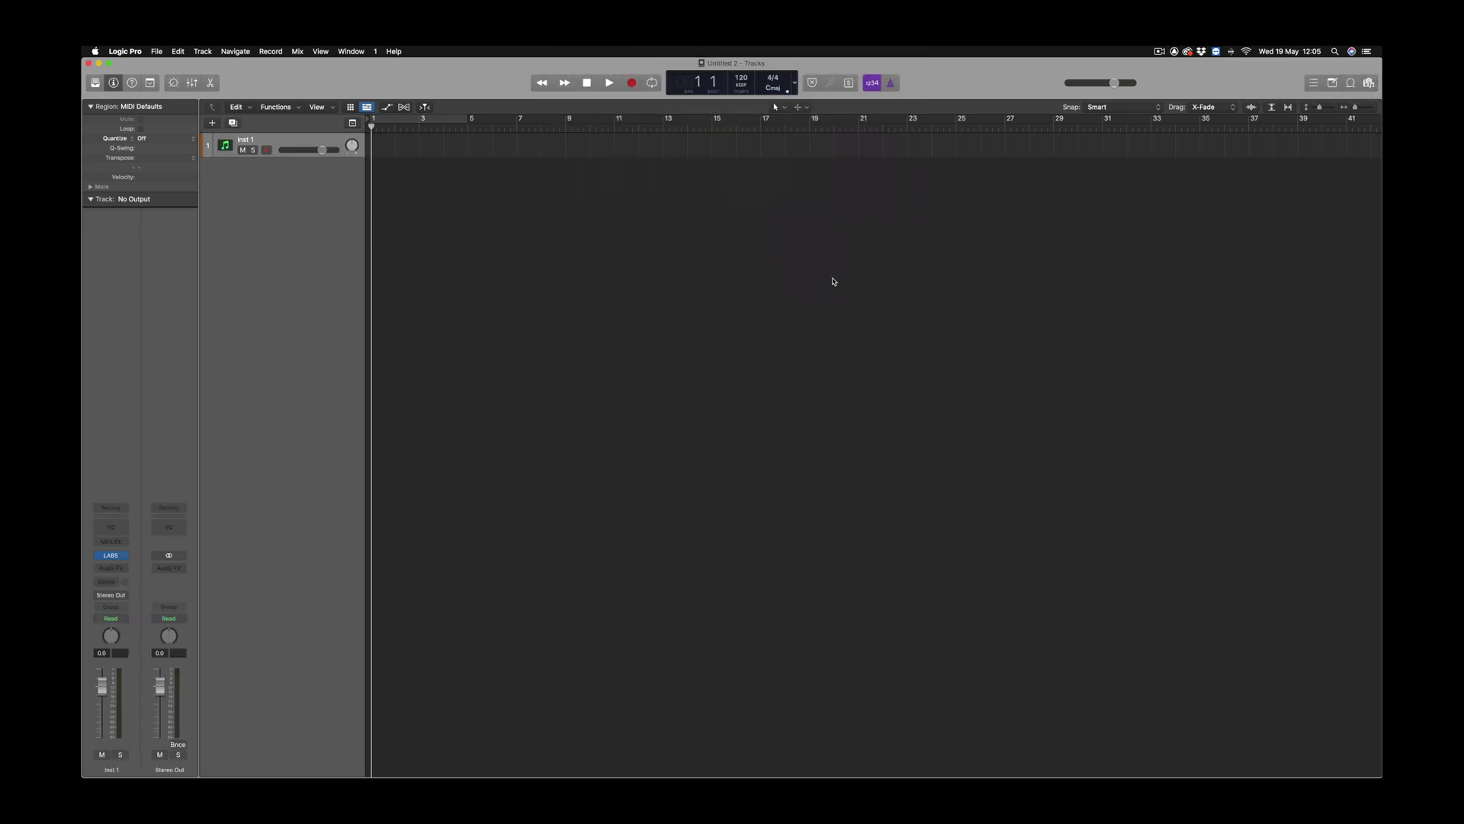
{"action": "left_click", "coordinate": [753, 269]}
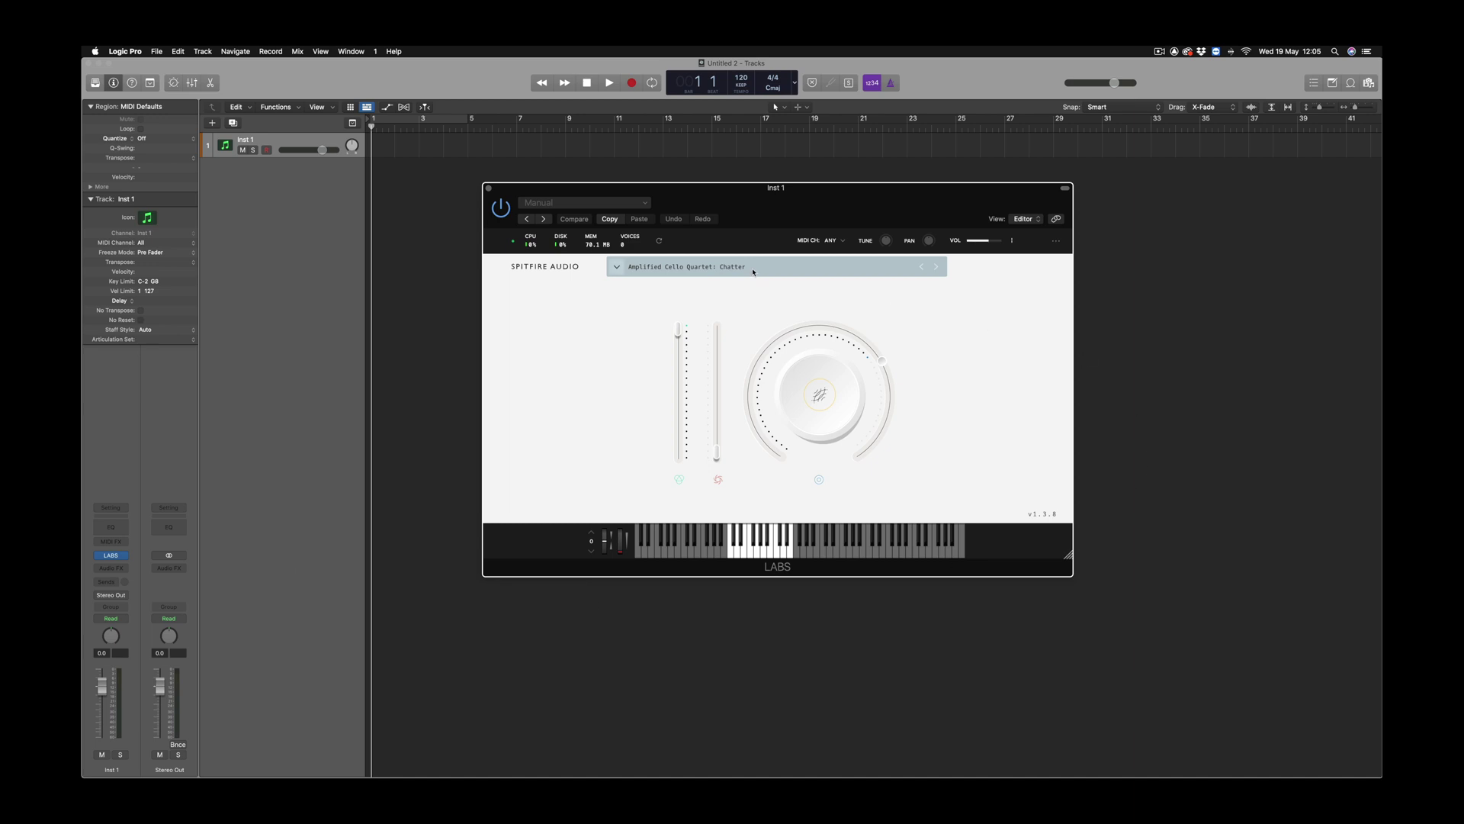
{"action": "scroll", "coordinate": [796, 399], "scroll_direction": "down", "scroll_amount": 15}
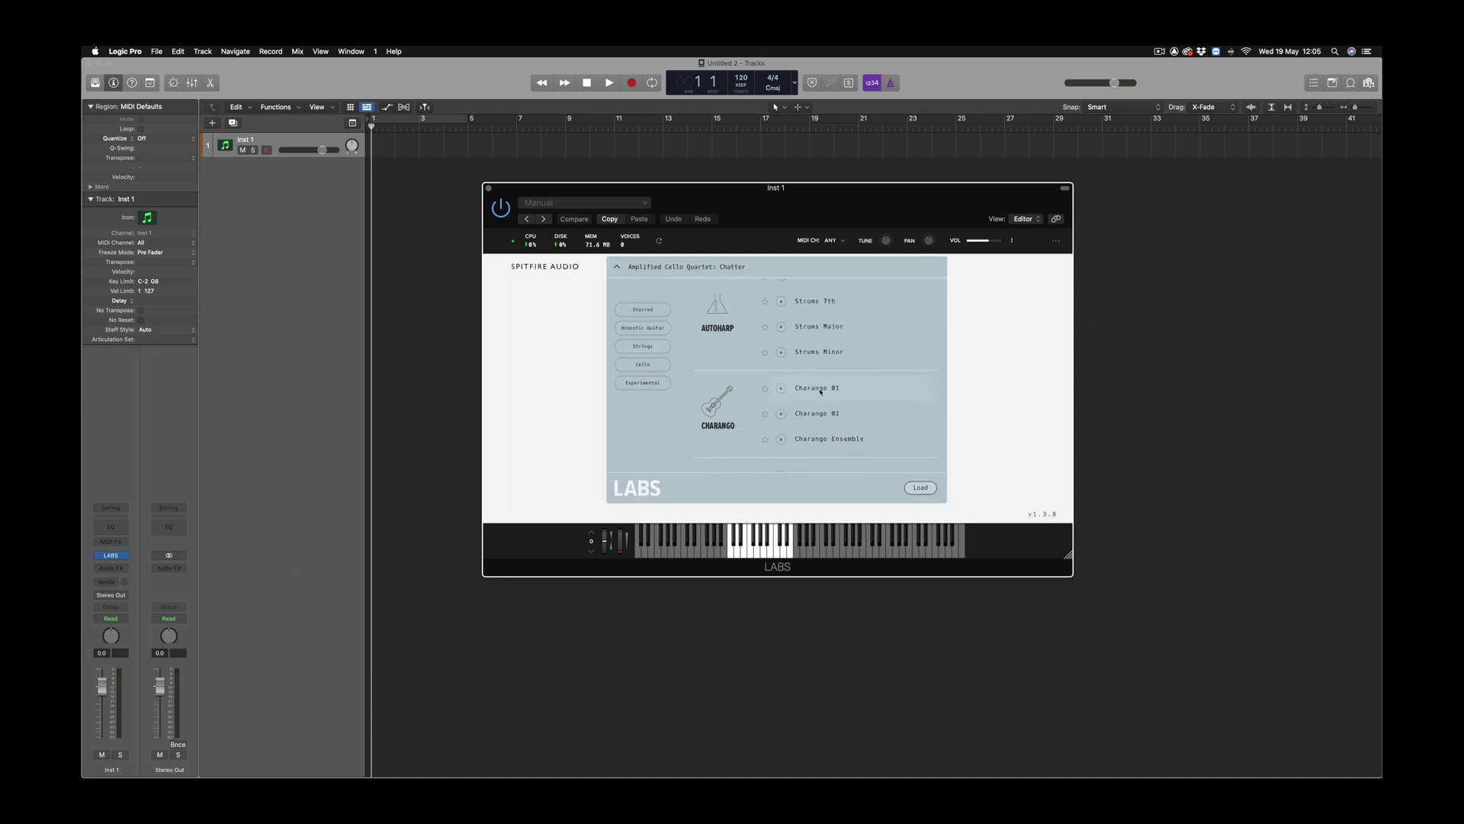
{"action": "left_click", "coordinate": [820, 389]}
{"action": "left_click", "coordinate": [798, 556]}
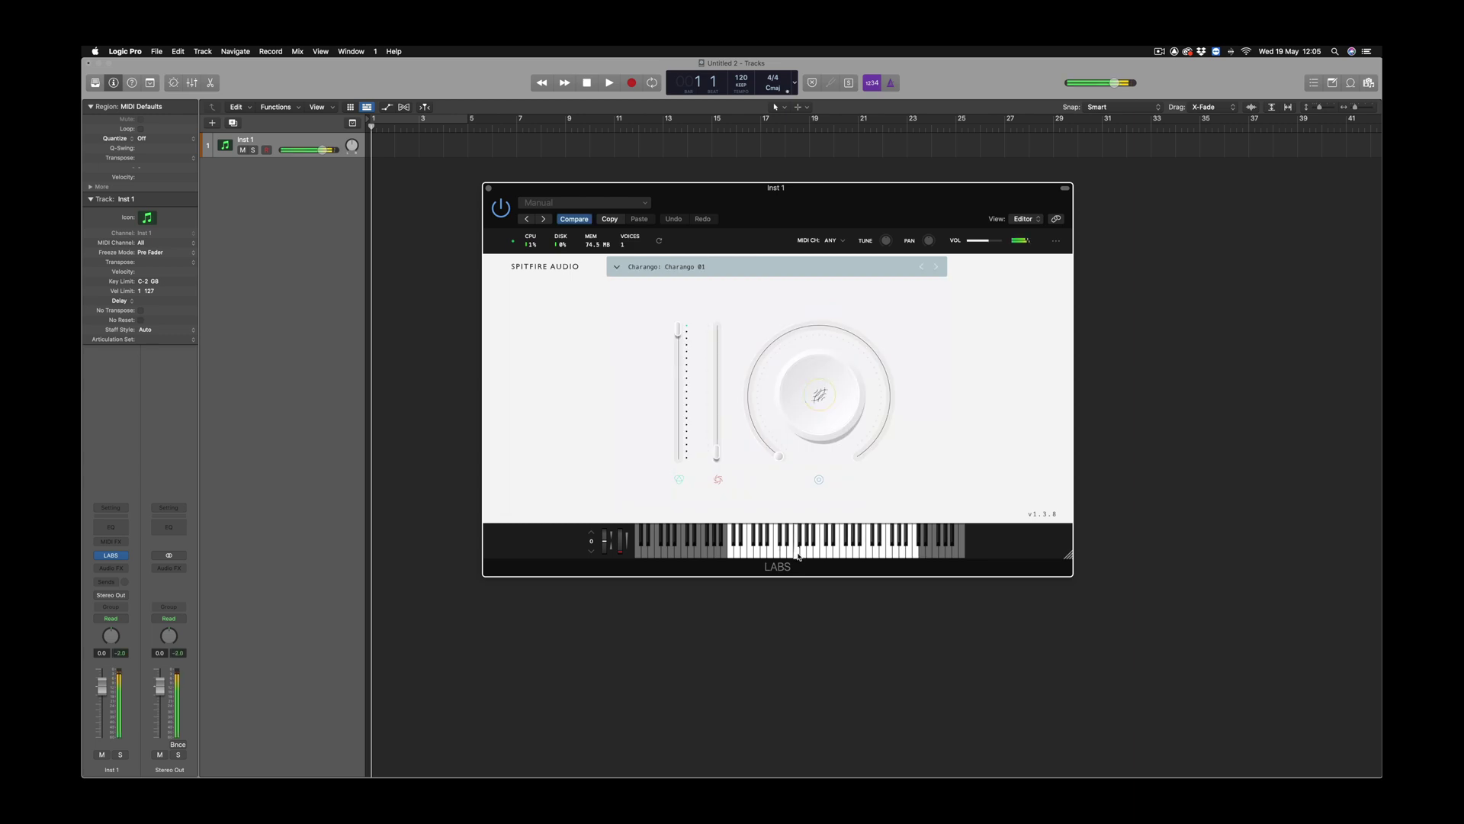